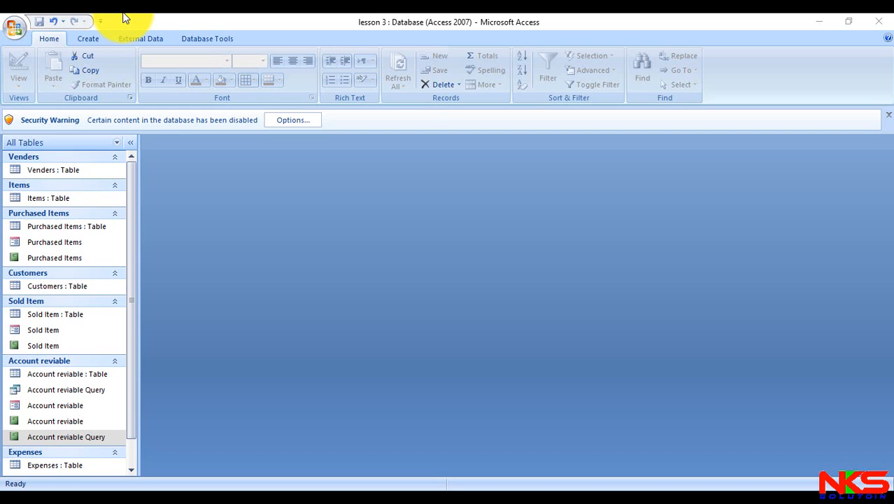
# - Create a new blank form in Design view and close its property sheet
pyautogui.click(85, 38)
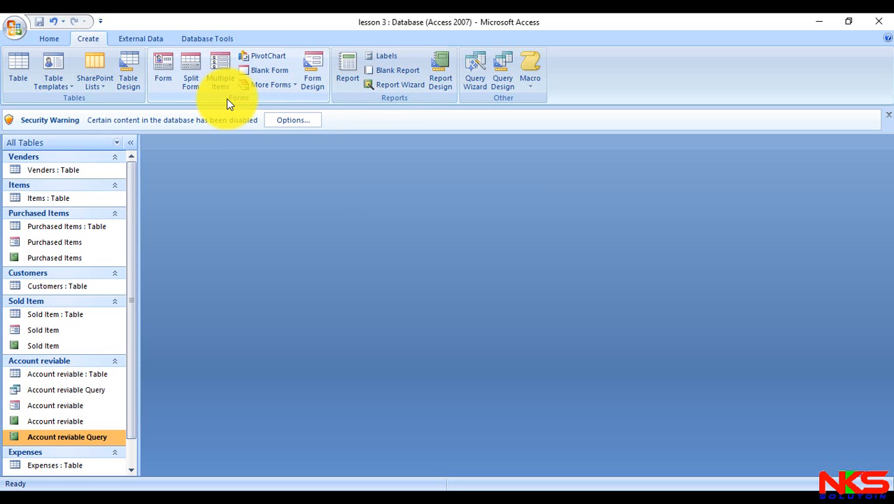
pyautogui.click(323, 81)
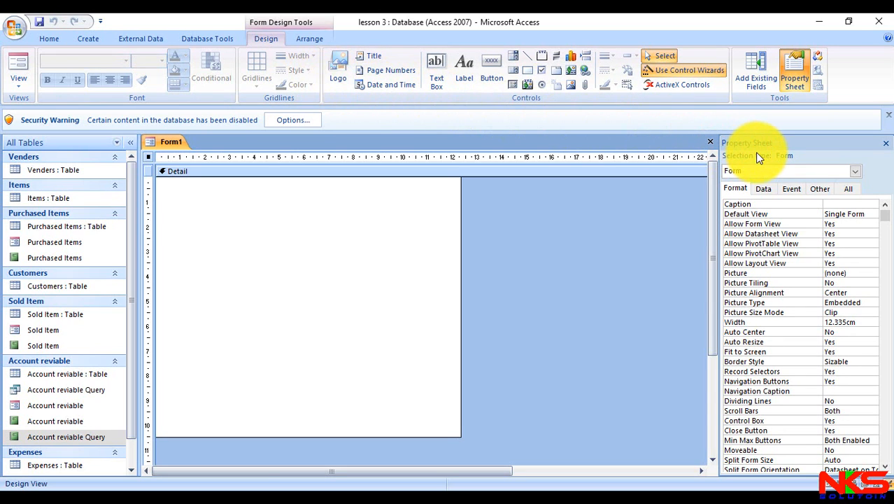
pyautogui.click(885, 143)
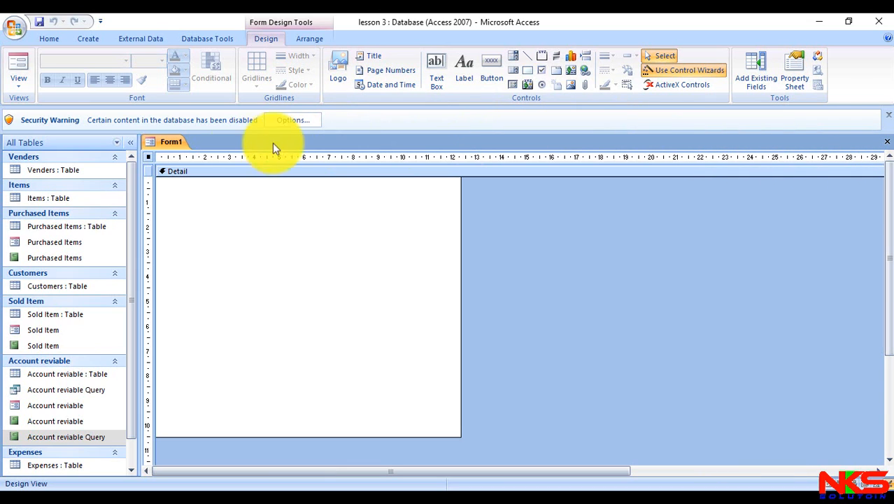
# - Enlarge the form's detail area to about 22 cm wide and 13 cm high, and collapse the Navigation Pane
pyautogui.click(126, 144)
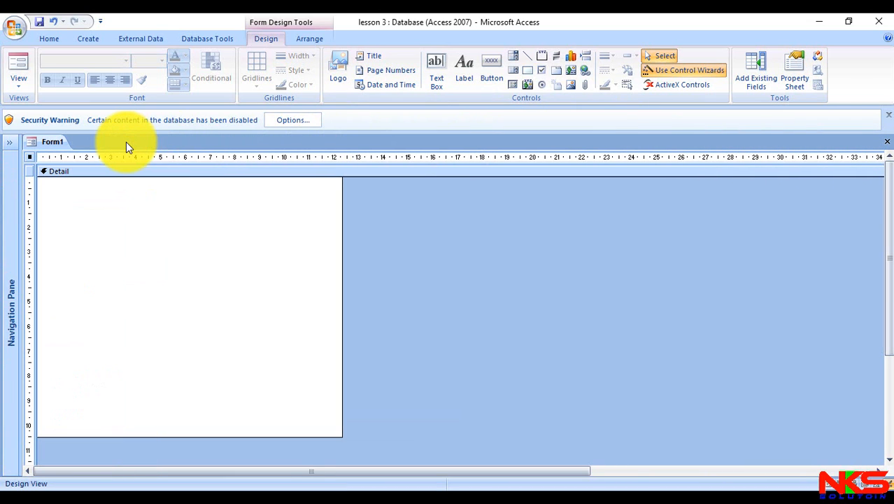
pyautogui.click(8, 143)
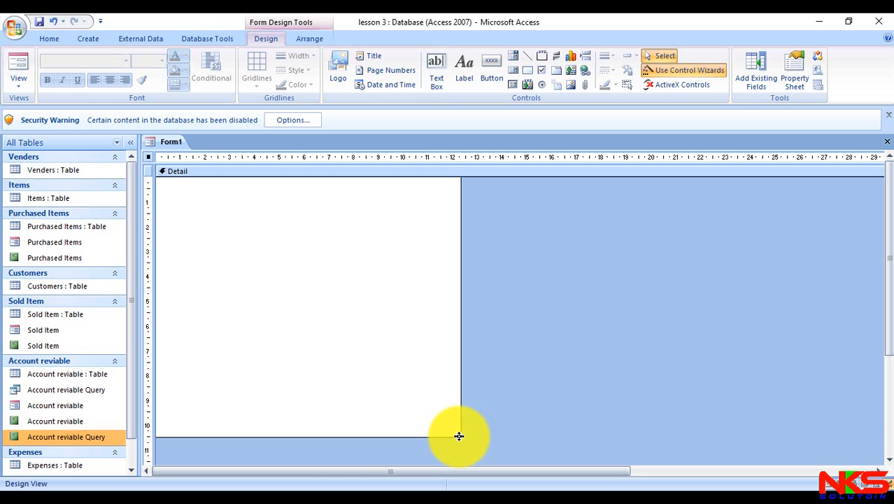
pyautogui.moveTo(459, 436); pyautogui.dragTo(700, 462)
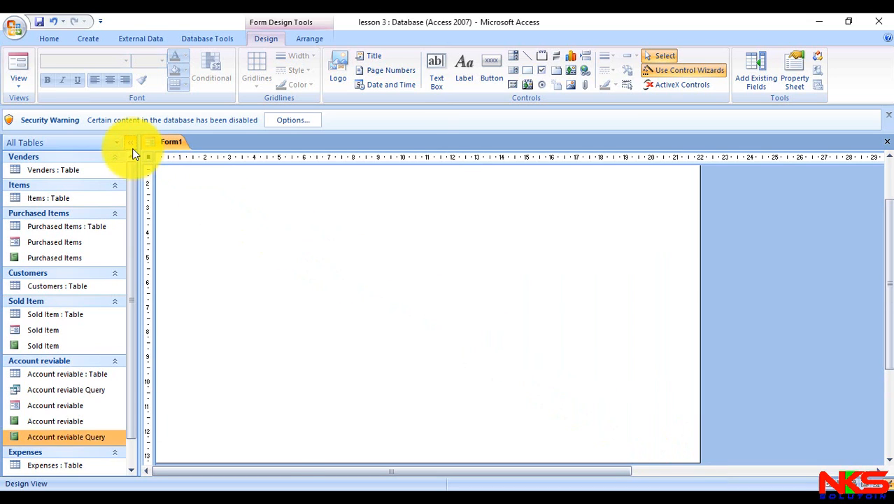
pyautogui.click(131, 143)
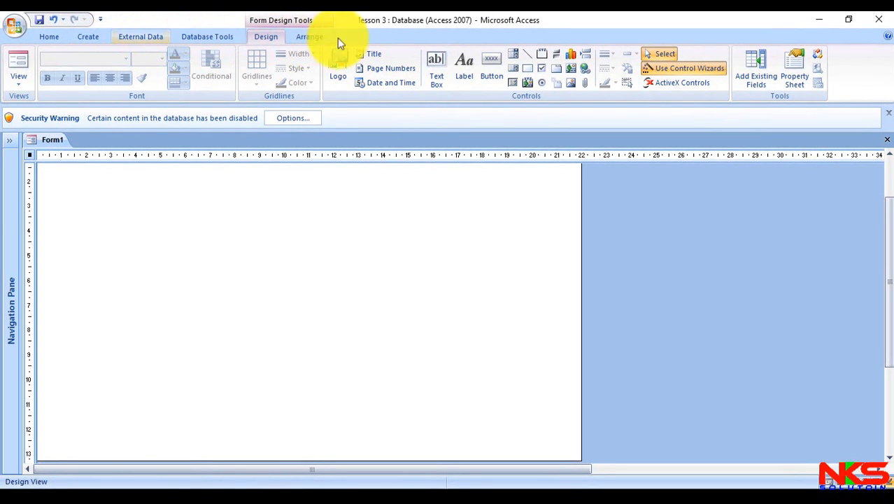
# - Draw a label about 19.6 cm wide and 3.7 cm high across the form, with the text "Alleel General Trading Co."
pyautogui.click(466, 73)
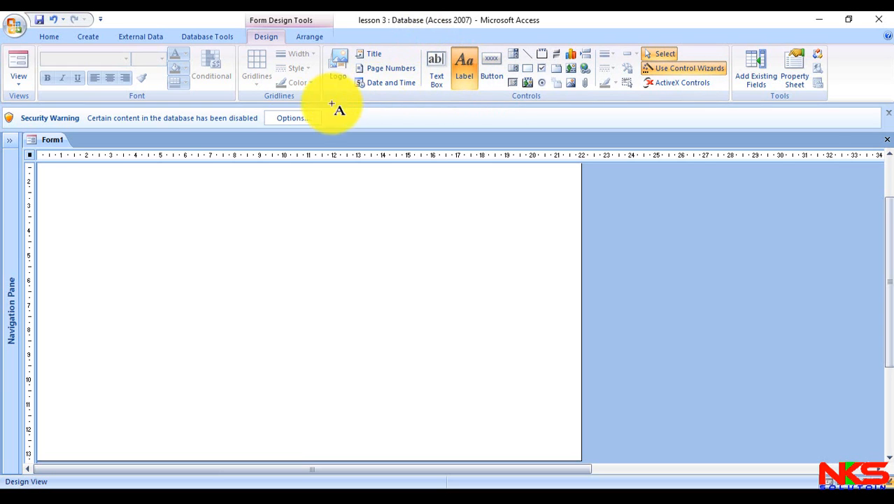
pyautogui.moveTo(49, 171); pyautogui.dragTo(534, 261)
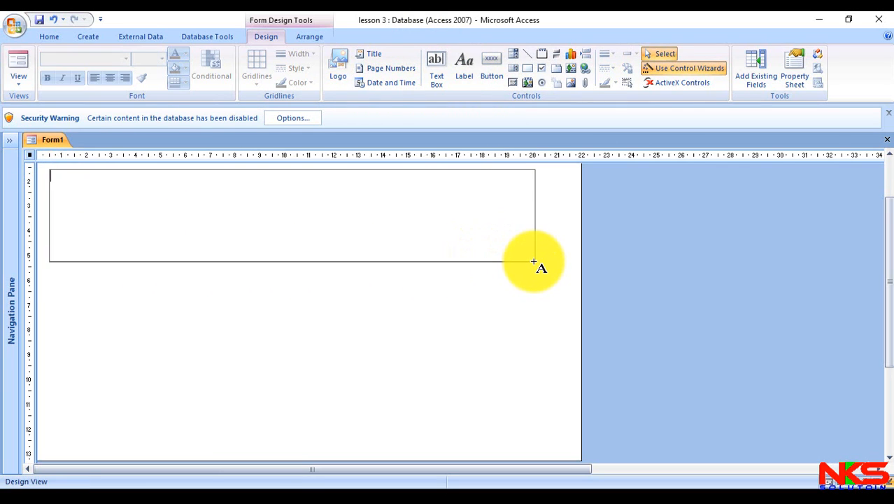
pyautogui.write('Alleel General Trad')
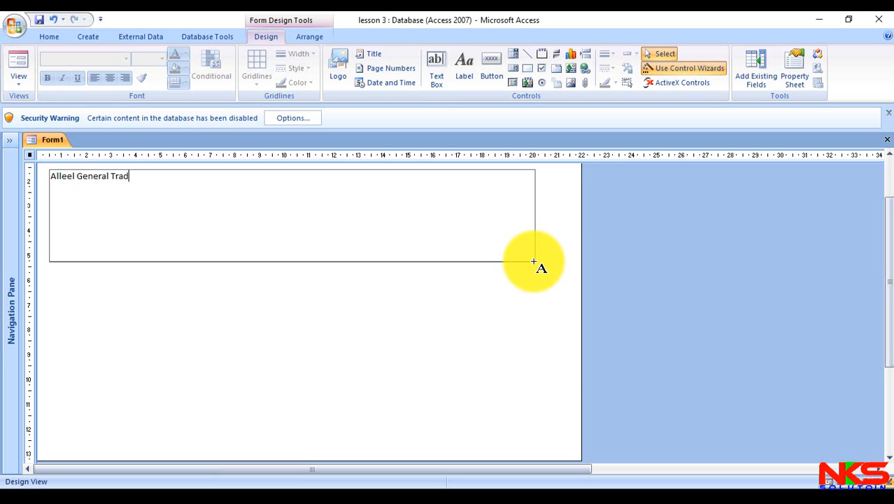
pyautogui.write('ing Co.')
# - Add a second line to the label with "Tell:" followed by the company's phone numbers separated by a slash
pyautogui.hotkey('ctrl', 'Return')
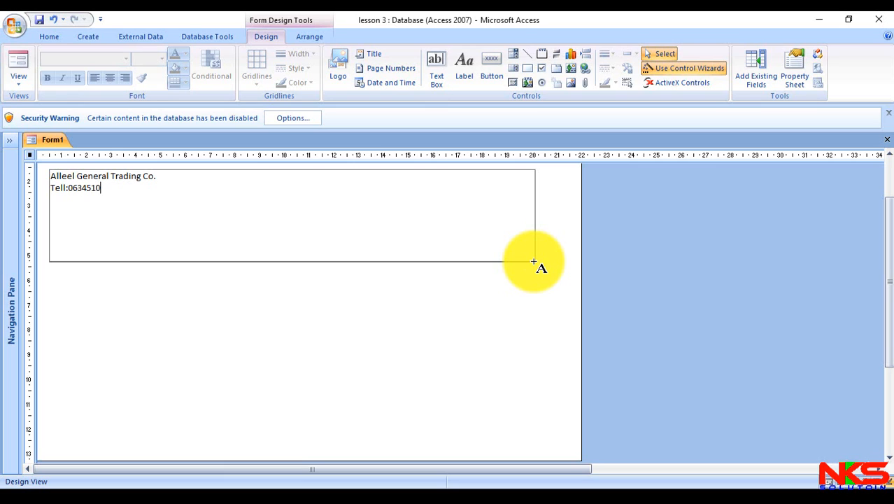
# - Add a third line reading "Borama - Somaliland" to the label and finish editing its text
pyautogui.hotkey('ctrl', 'Return')
pyautogui.write('Bora')
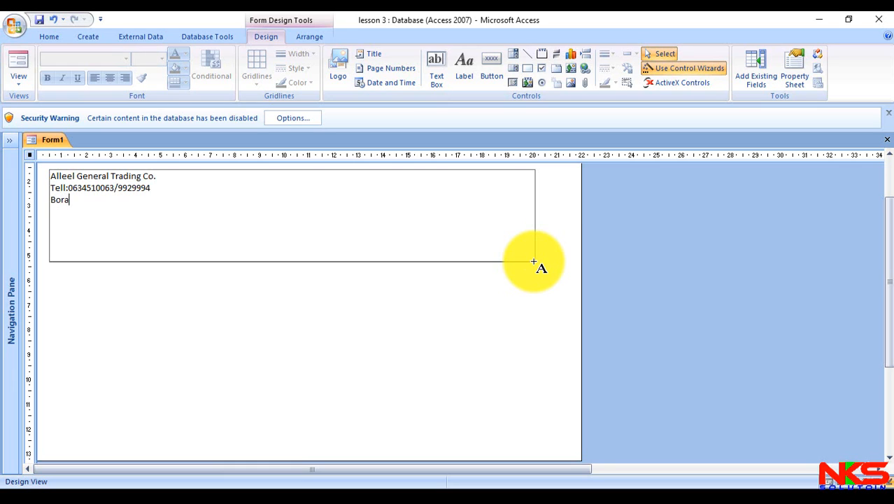
pyautogui.write('ma - Somali')
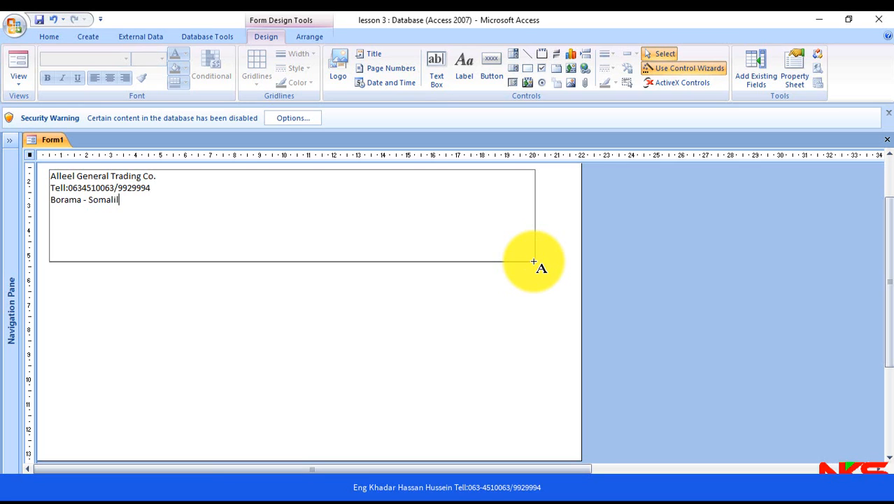
pyautogui.write('land')
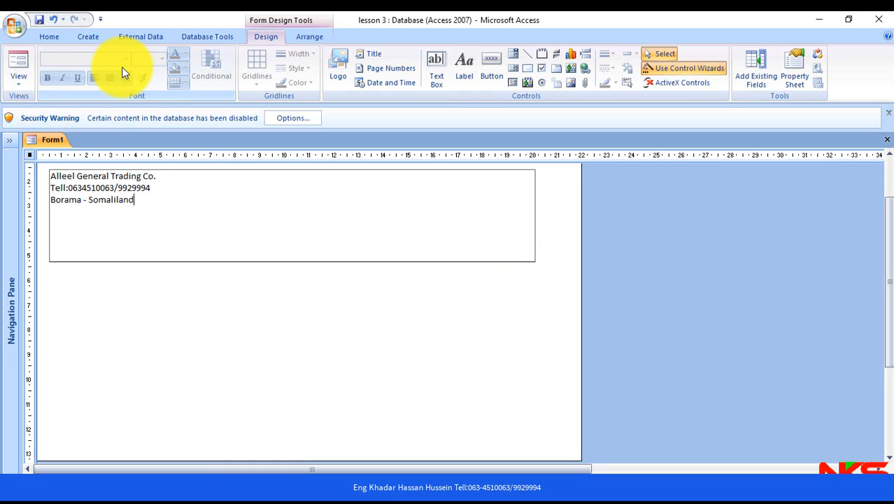
pyautogui.click(221, 314)
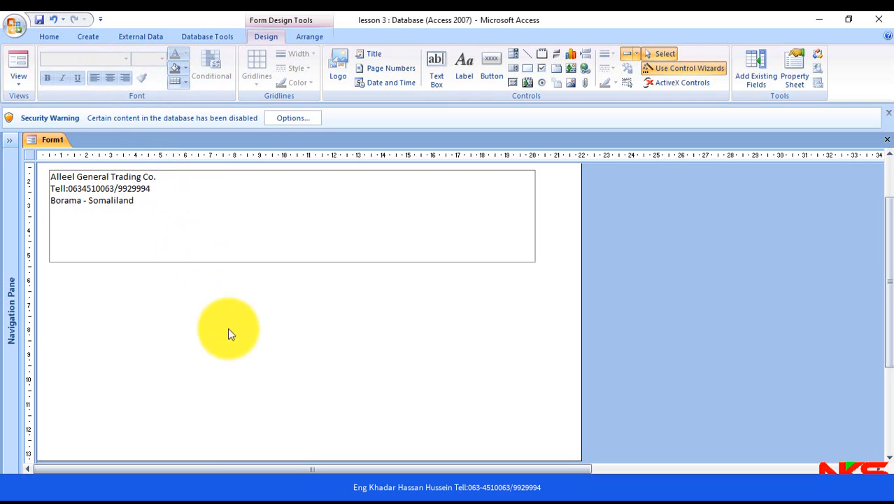
# - Format the header label as bold, centred, 26-point text and shift it about 0.5 cm to the right
pyautogui.click(222, 233)
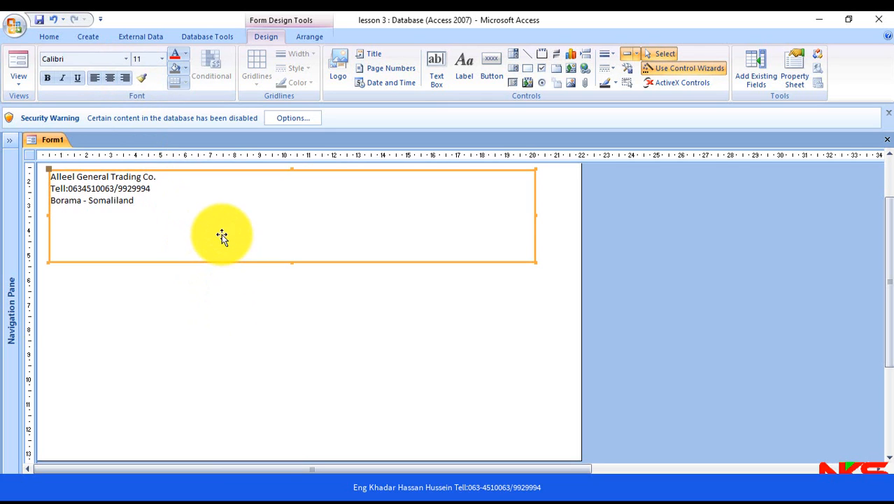
pyautogui.click(46, 77)
pyautogui.click(111, 78)
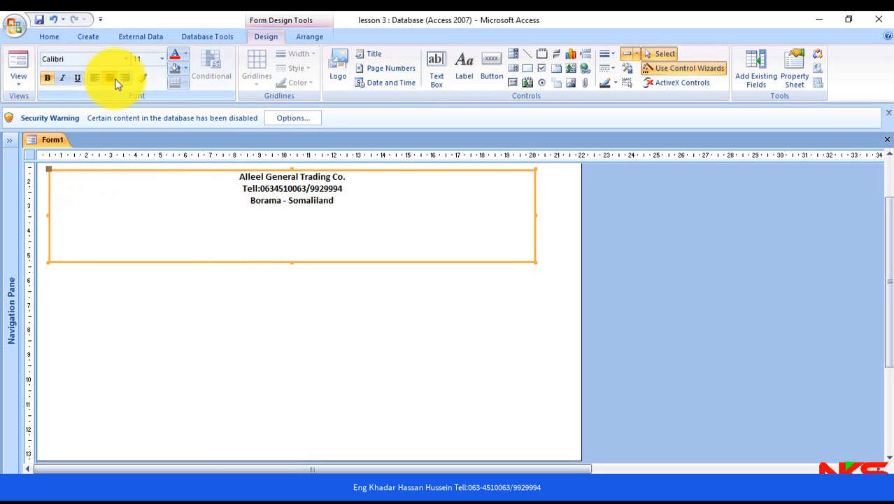
pyautogui.click(160, 61)
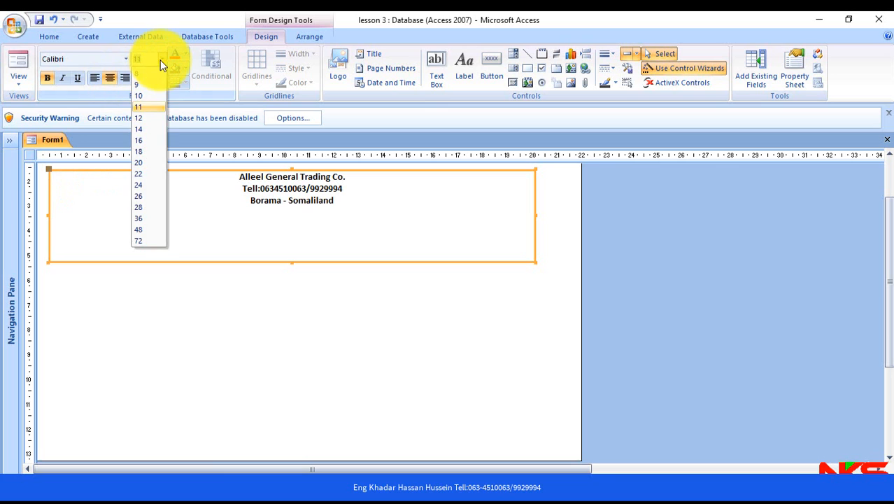
pyautogui.click(140, 197)
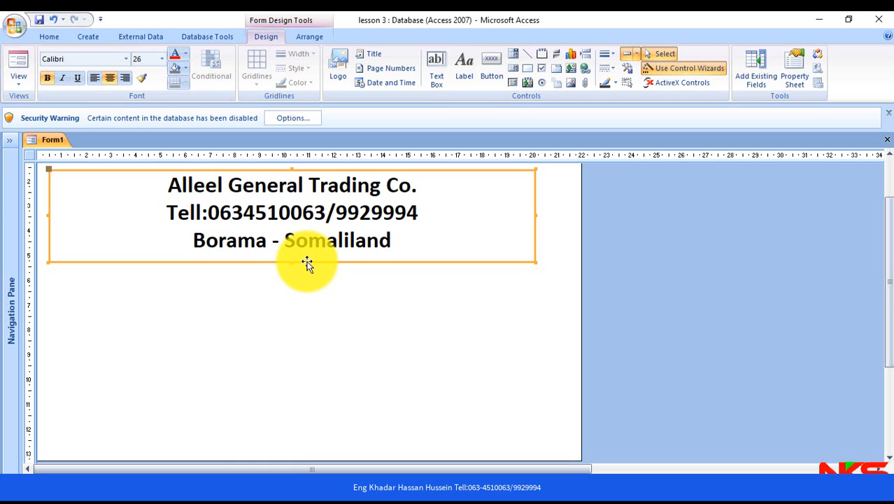
pyautogui.moveTo(308, 262); pyautogui.dragTo(320, 263)
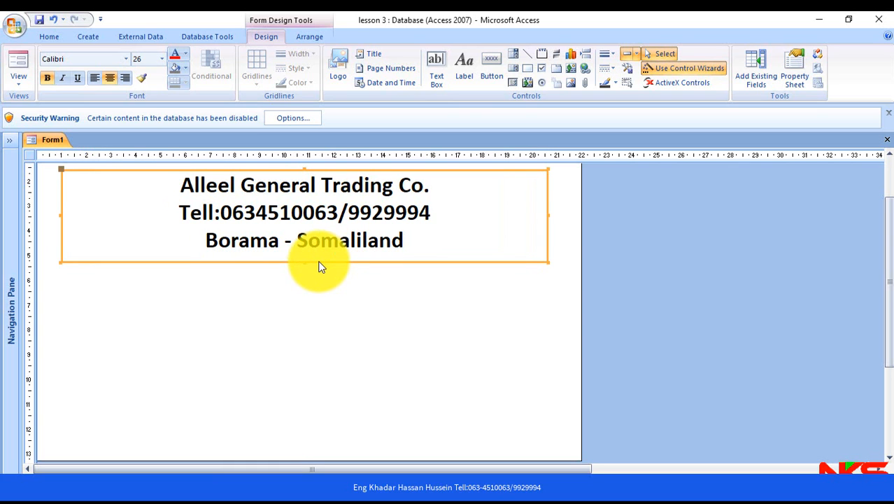
# - Give the header label white text on a dark blue background
pyautogui.click(185, 70)
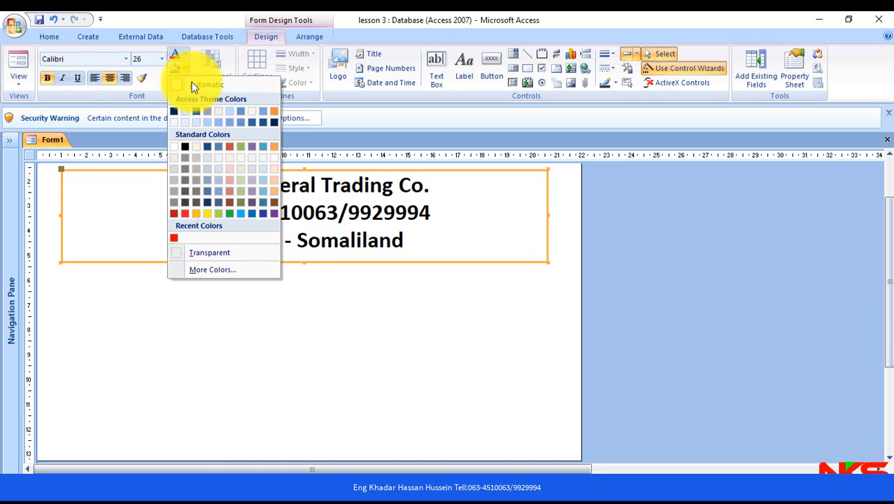
pyautogui.click(219, 122)
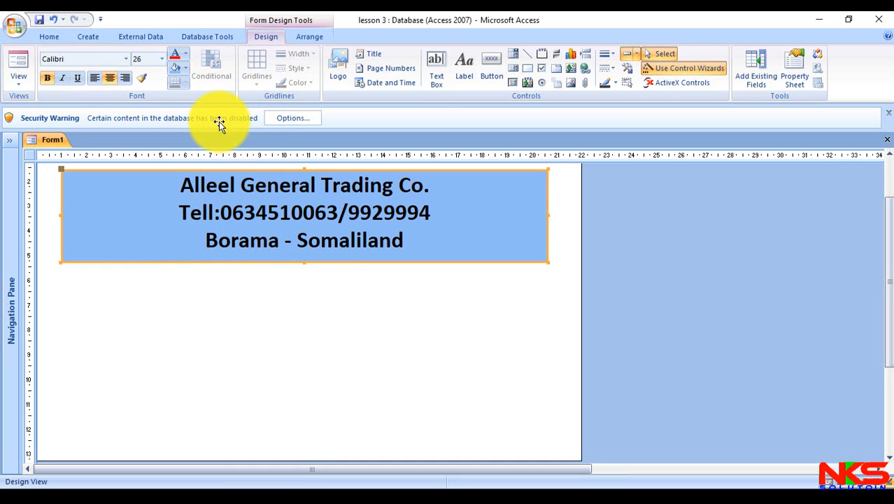
pyautogui.click(187, 54)
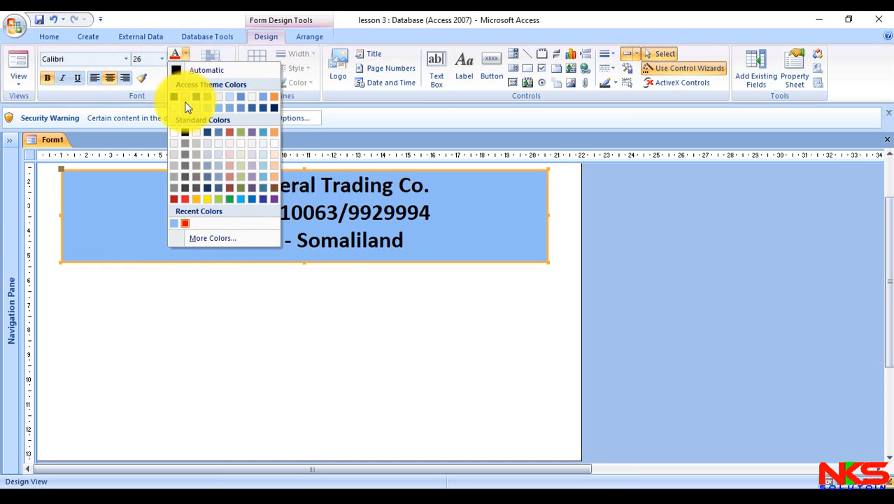
pyautogui.click(174, 133)
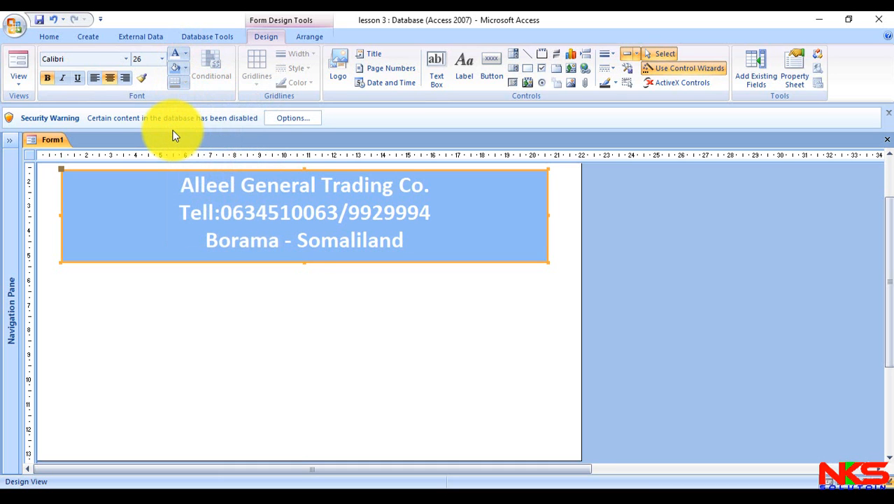
pyautogui.click(184, 69)
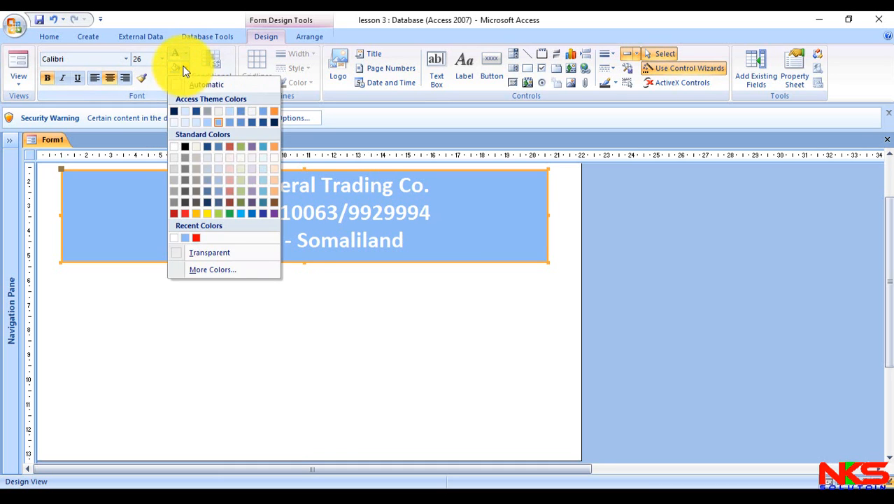
pyautogui.click(264, 214)
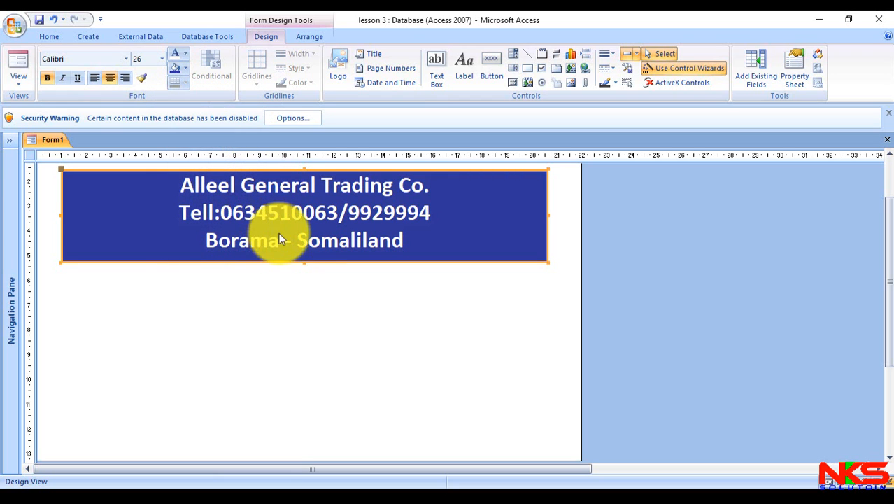
# - Increase the header label's height to about 4.1 cm and set its font size to 28
pyautogui.moveTo(303, 261); pyautogui.dragTo(304, 271)
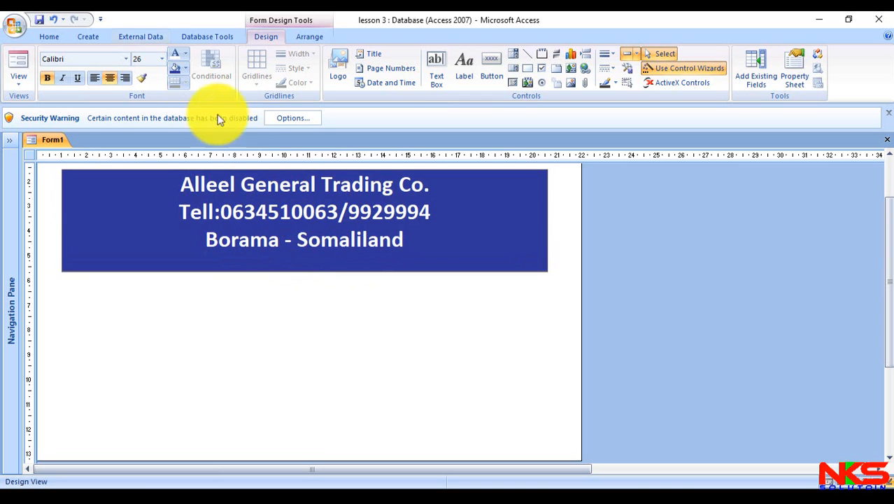
pyautogui.click(162, 59)
pyautogui.click(153, 207)
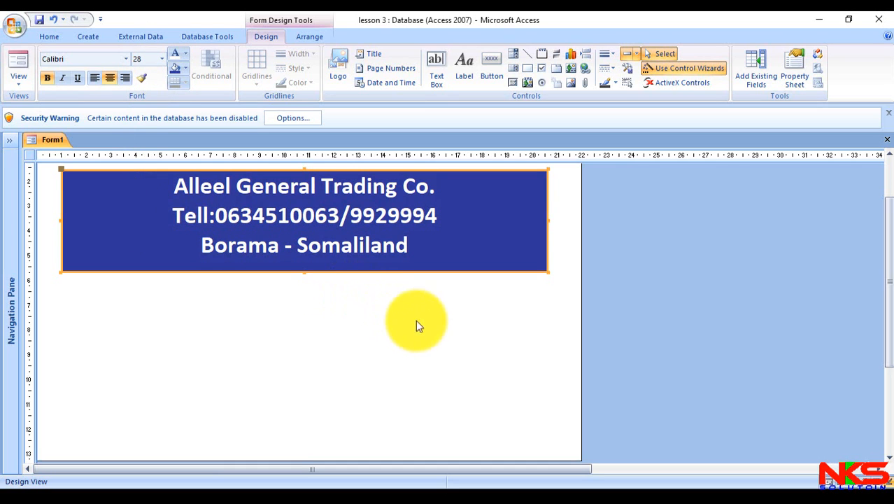
pyautogui.click(448, 333)
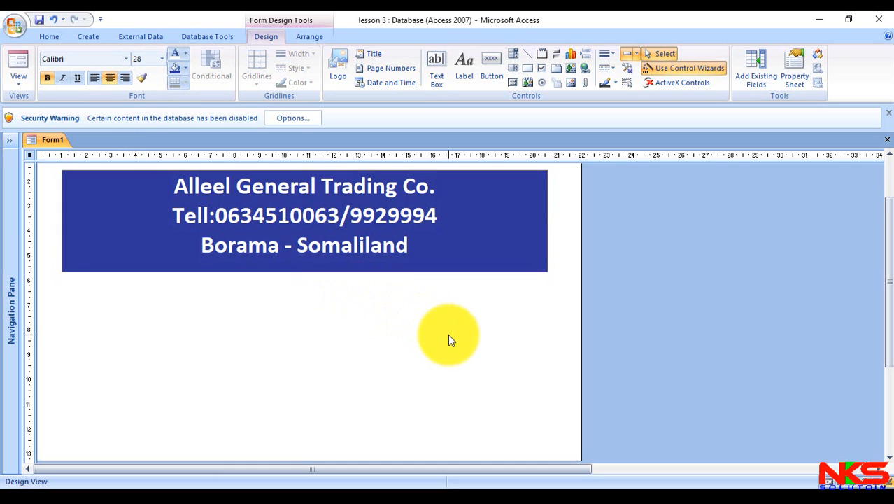
# - Show the design grid on the form and hide it again
pyautogui.rightClick(287, 381)
pyautogui.click(360, 319)
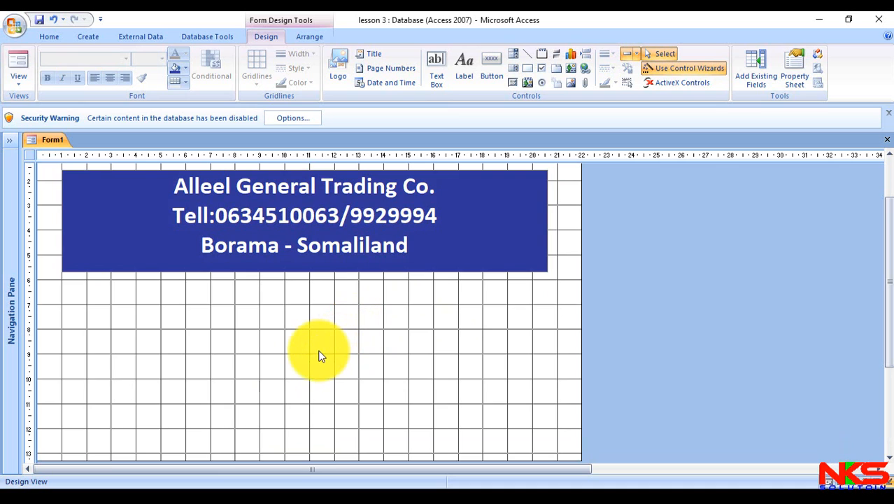
pyautogui.rightClick(281, 326)
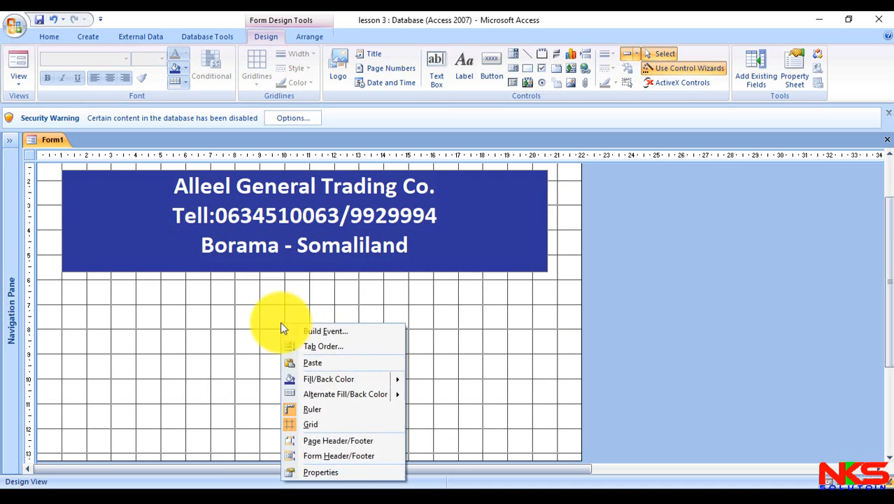
pyautogui.click(312, 423)
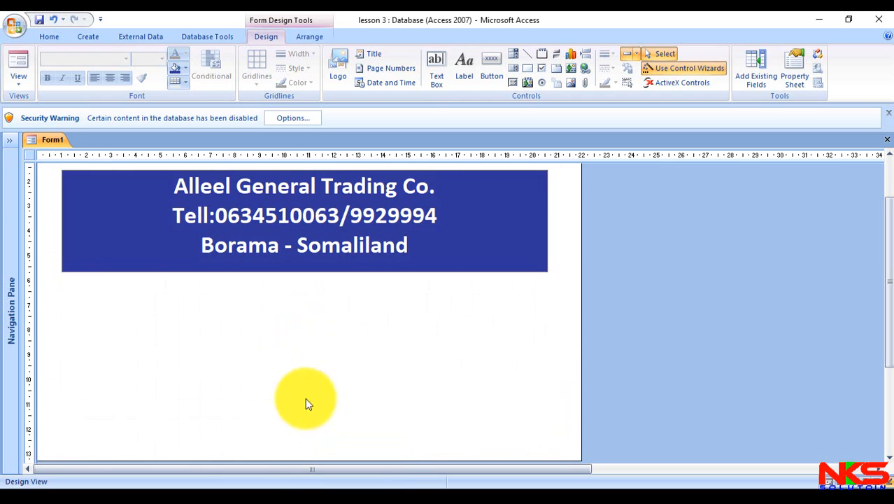
# - Toggle the form's design grid on and back off once more
pyautogui.rightClick(281, 359)
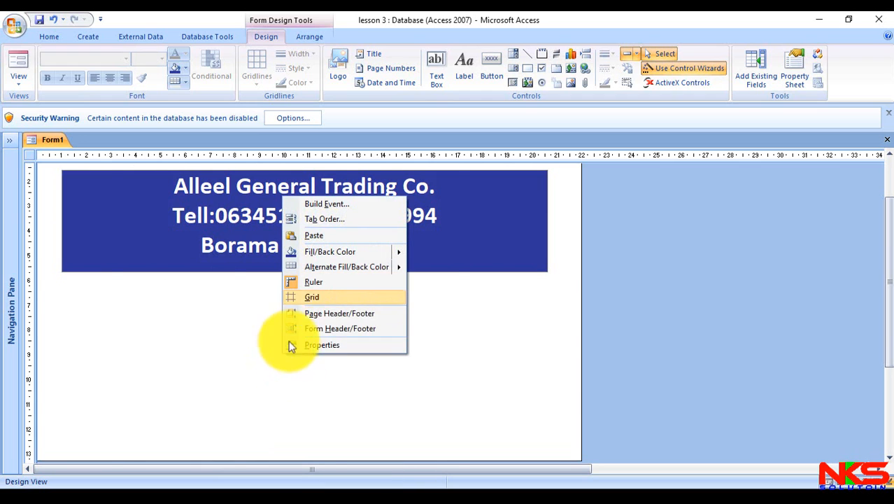
pyautogui.click(313, 297)
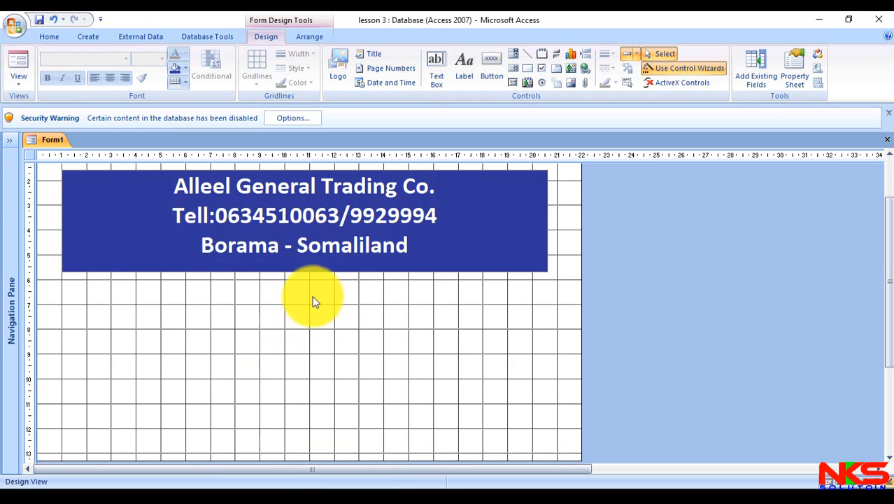
pyautogui.rightClick(282, 319)
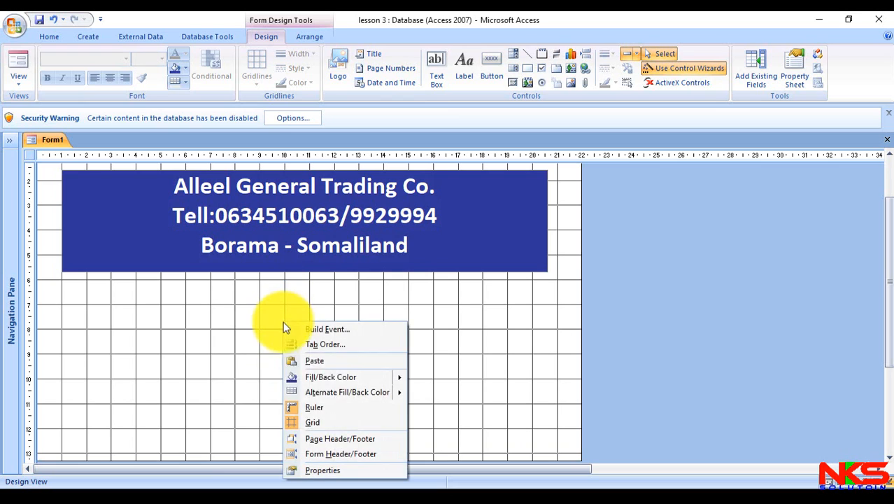
pyautogui.click(312, 421)
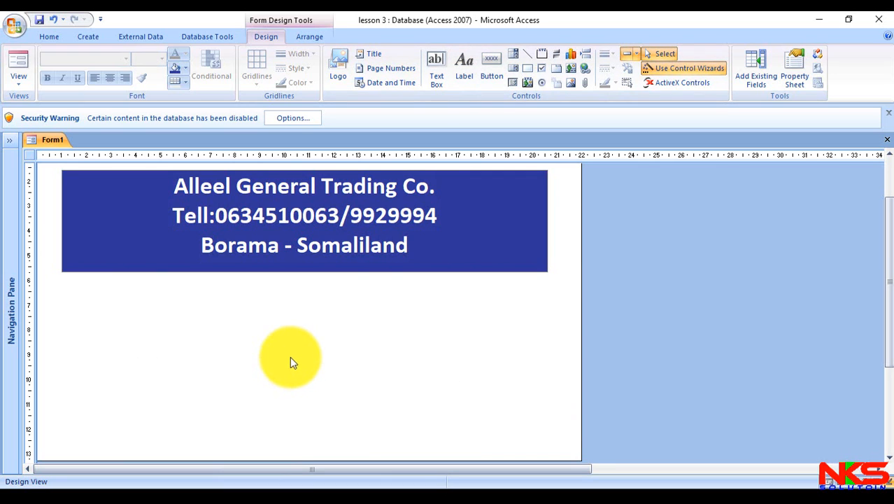
# - Place a command button about 3.5 cm wide below the header that opens the Purchased Items form with all records
pyautogui.click(489, 74)
pyautogui.moveTo(62, 334); pyautogui.dragTo(148, 360)
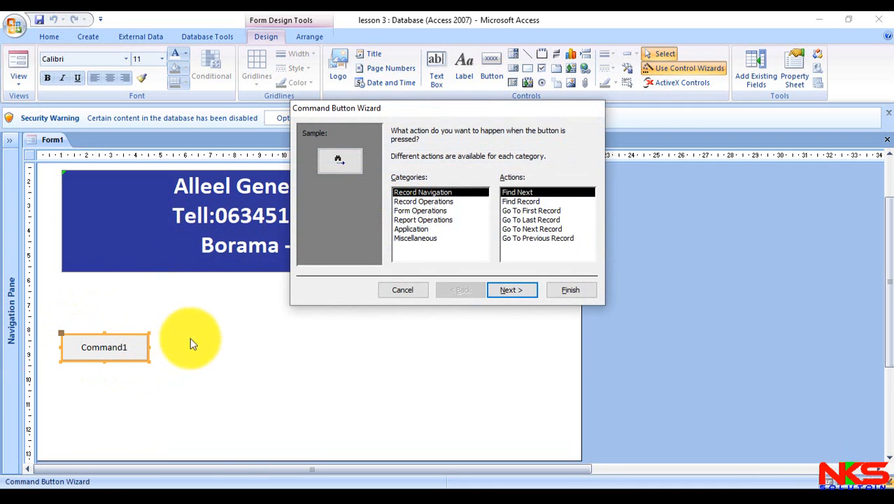
pyautogui.click(438, 210)
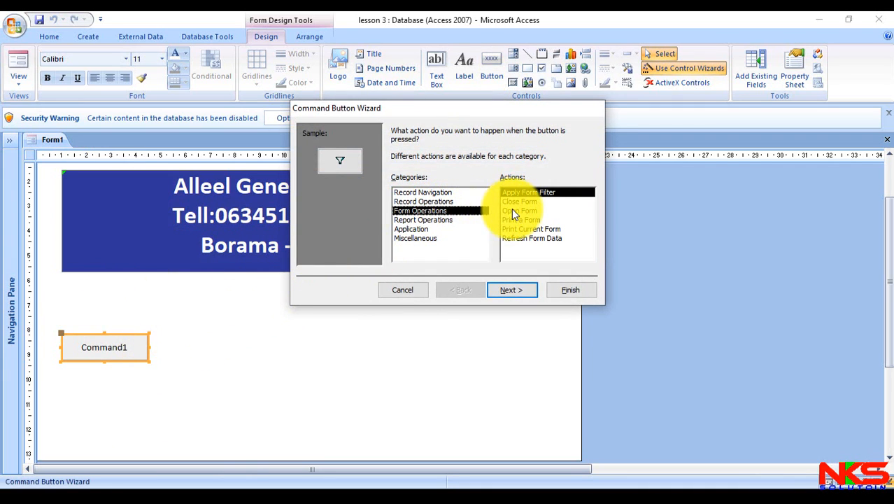
pyautogui.click(512, 210)
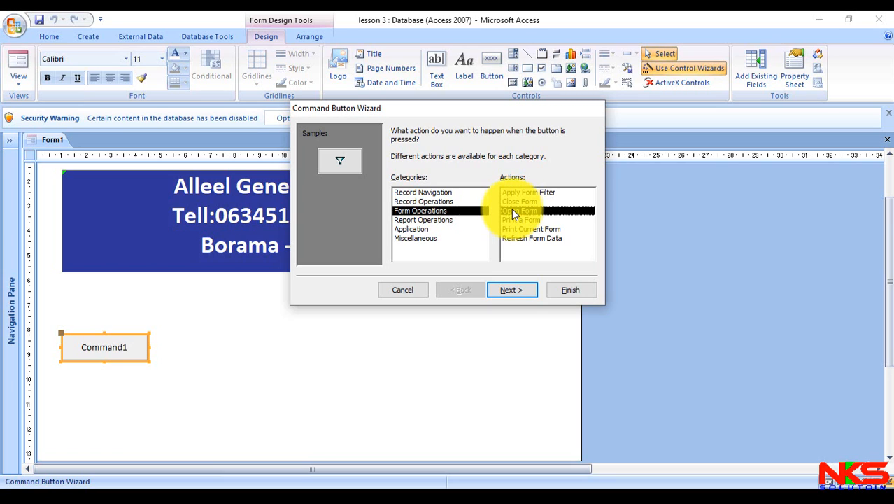
pyautogui.click(512, 290)
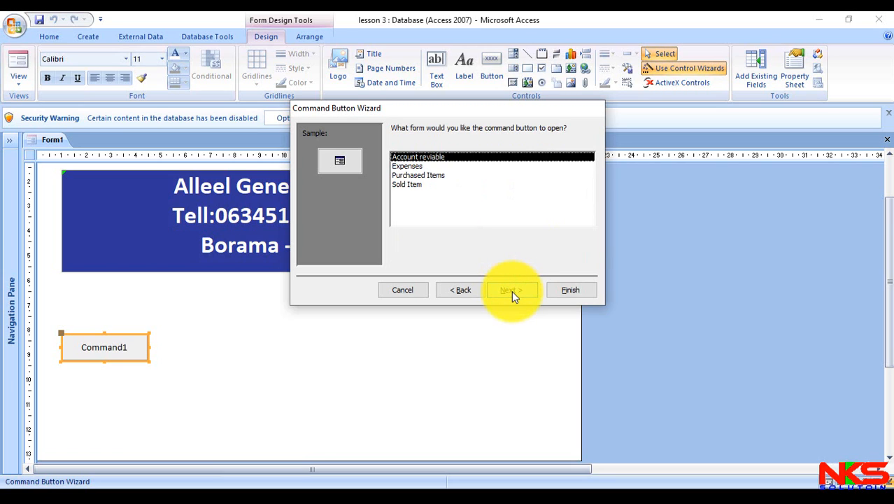
pyautogui.click(404, 177)
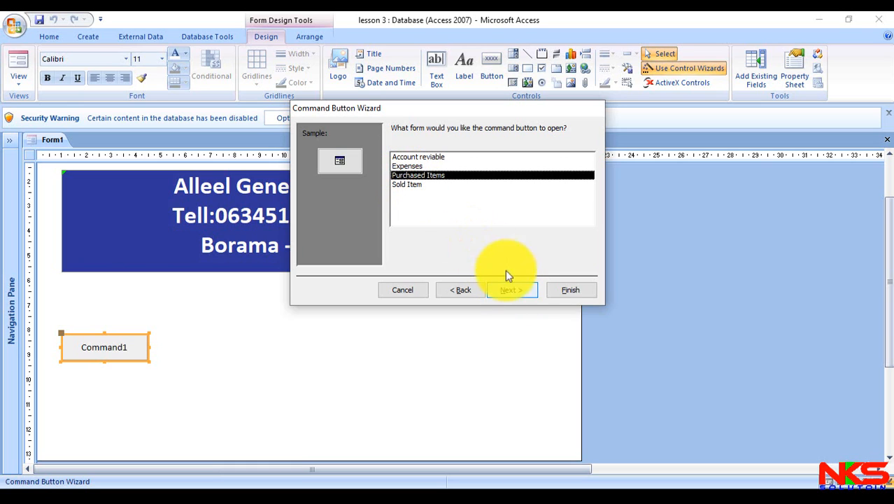
pyautogui.click(527, 290)
pyautogui.click(528, 290)
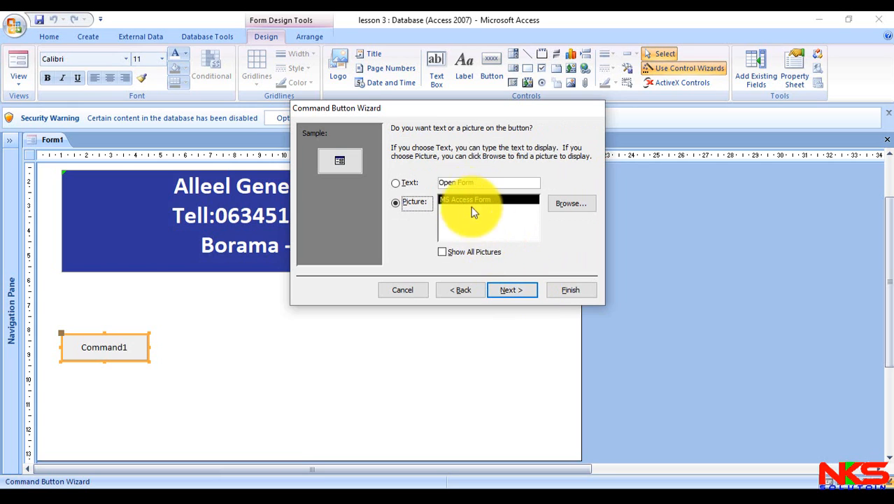
# - Caption the button with the text "Purchased Items" instead of a picture and finish the wizard
pyautogui.click(431, 182)
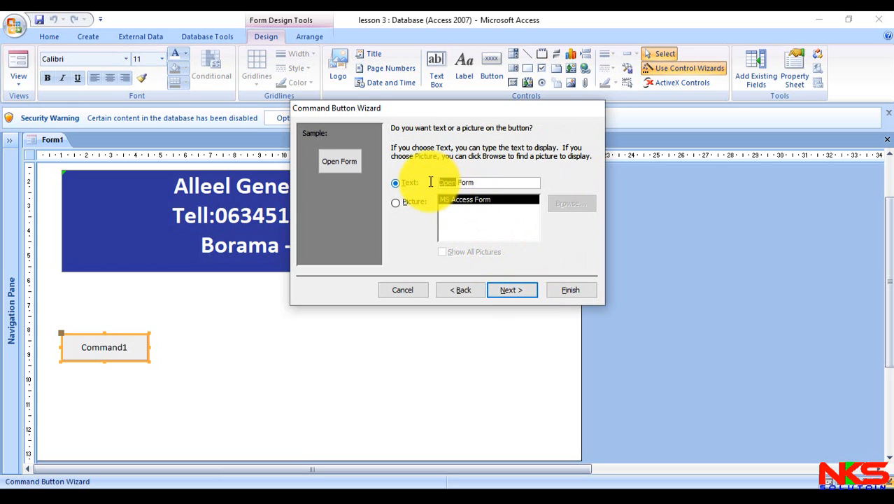
pyautogui.write('Purch')
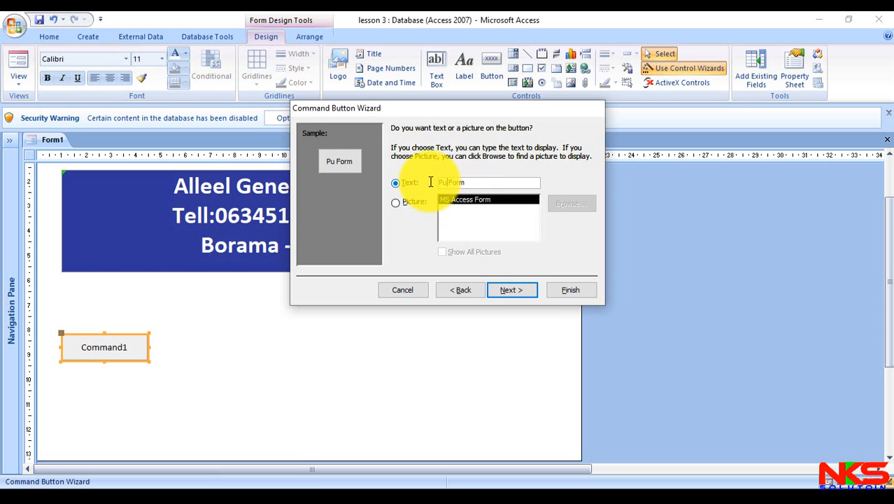
pyautogui.write('ased')
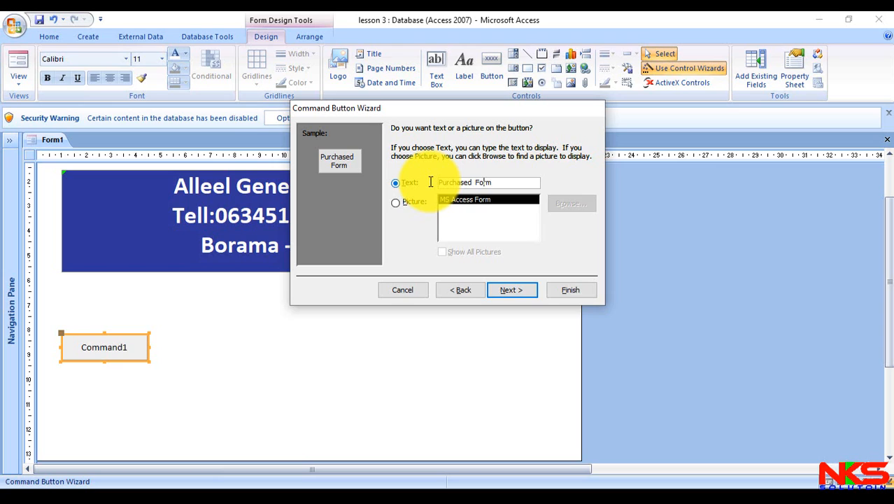
pyautogui.press('BackSpace')
pyautogui.press('BackSpace')
pyautogui.press('BackSpace')
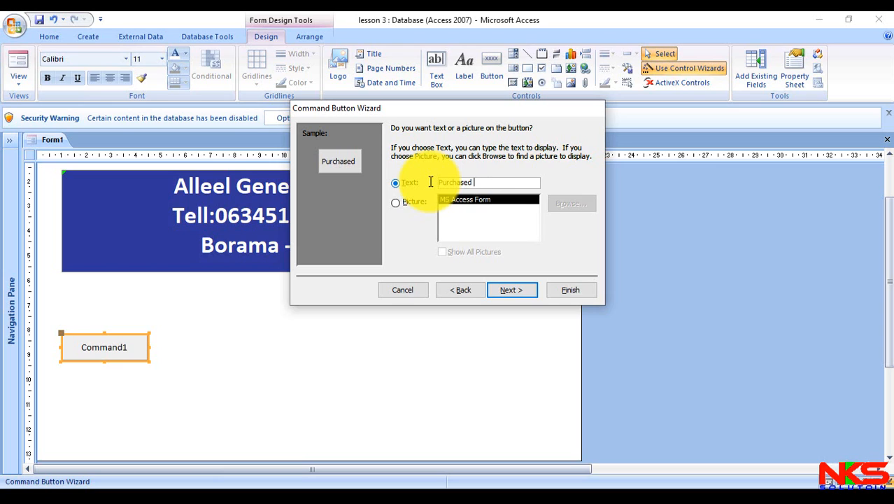
pyautogui.write('Ite')
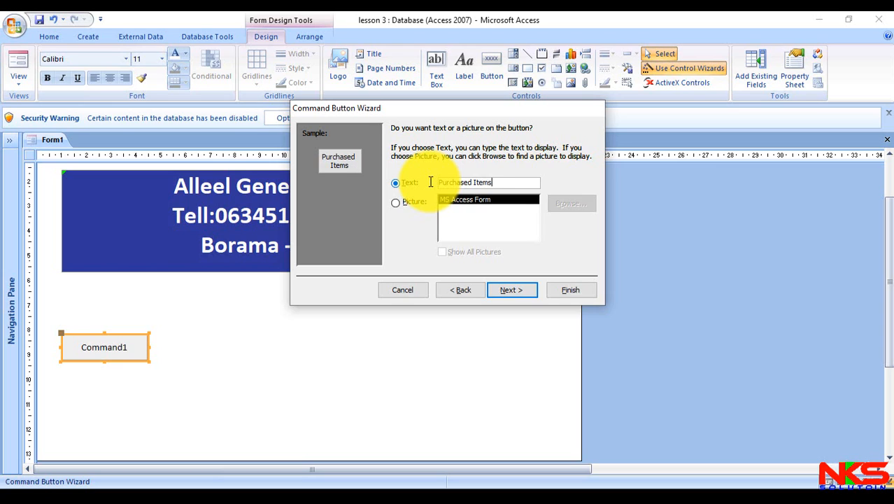
pyautogui.write('ms')
pyautogui.click(575, 292)
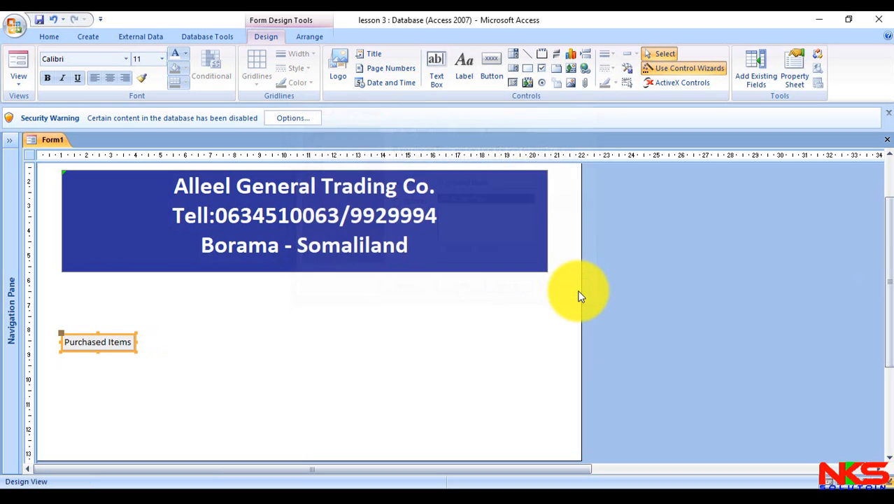
# - Place a command button about 3.2 cm wide below the Purchased Items button that opens the Sold Item form with all records
pyautogui.click(490, 64)
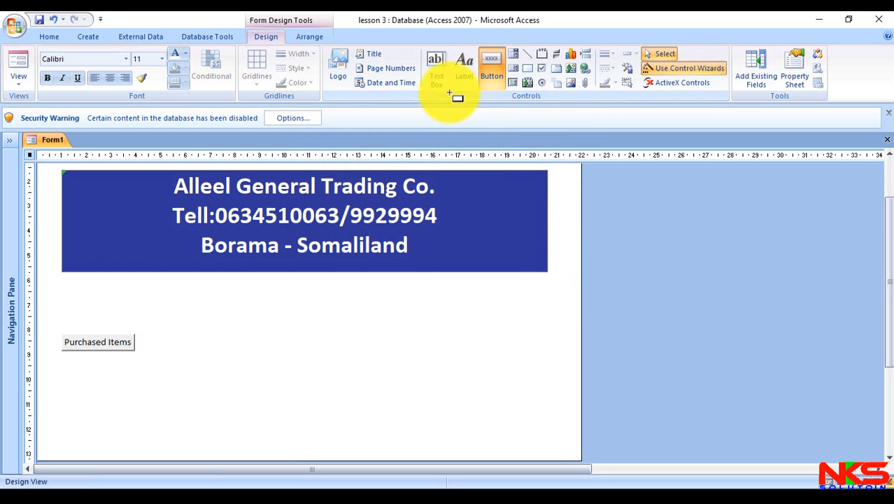
pyautogui.moveTo(59, 366); pyautogui.dragTo(138, 384)
pyautogui.click(411, 212)
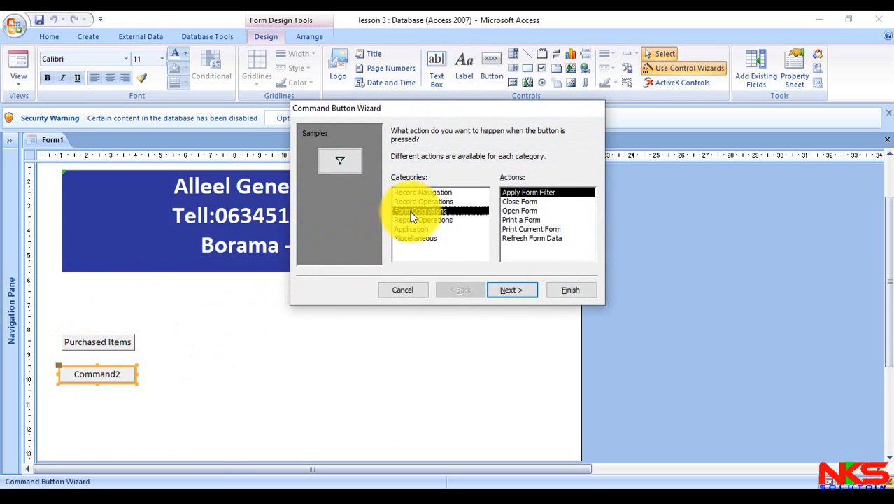
pyautogui.click(513, 210)
pyautogui.click(524, 291)
pyautogui.click(523, 290)
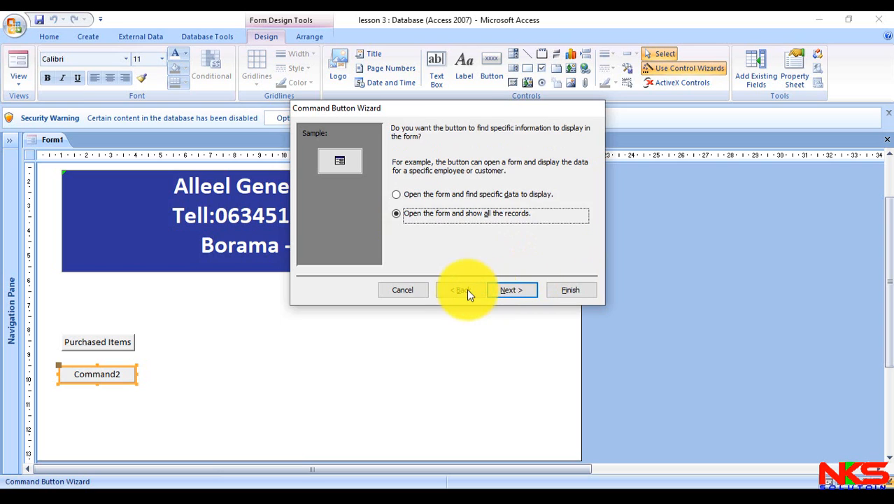
pyautogui.click(460, 289)
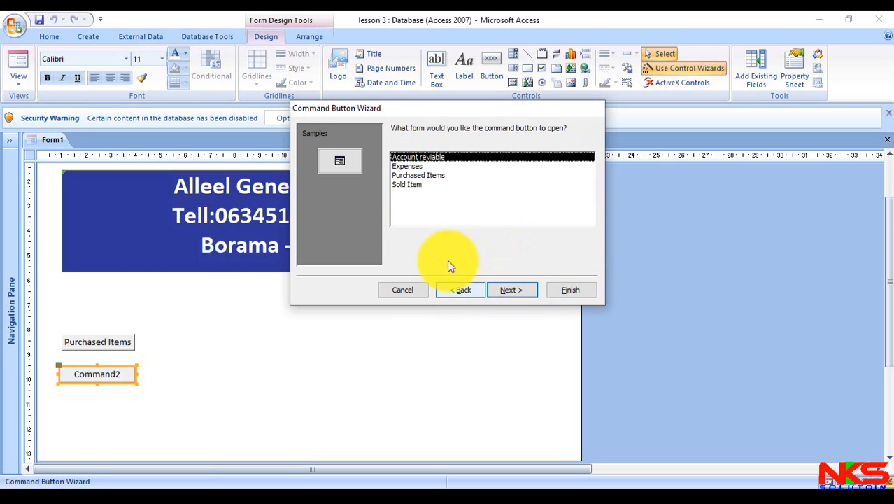
pyautogui.click(416, 185)
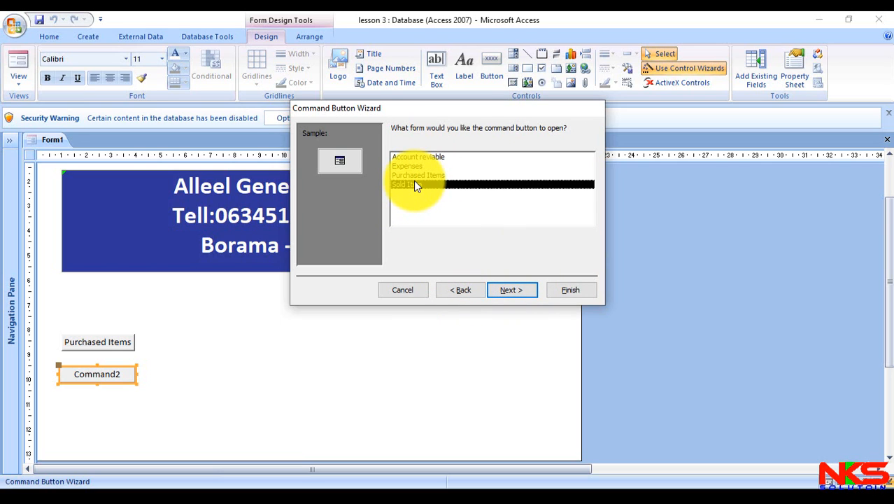
pyautogui.click(528, 289)
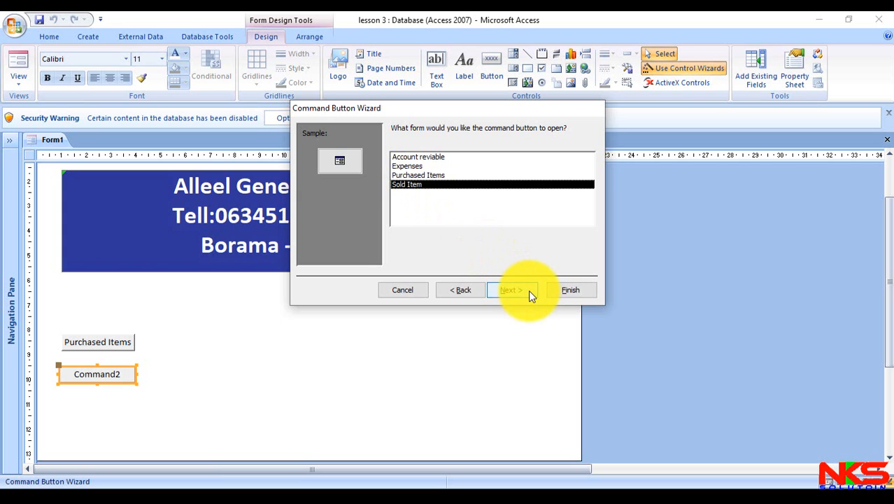
pyautogui.click(528, 290)
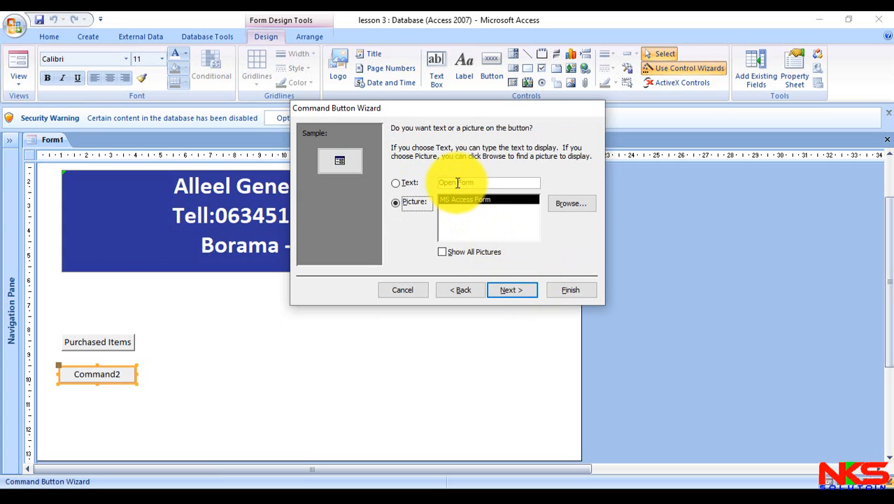
# - Caption the second button with the text "sold items" instead of a picture and finish the wizard
pyautogui.click(426, 180)
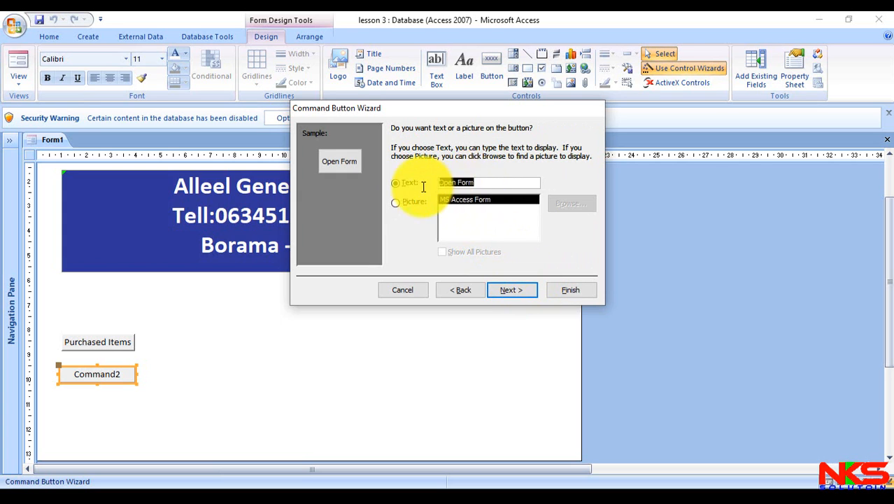
pyautogui.write('sold')
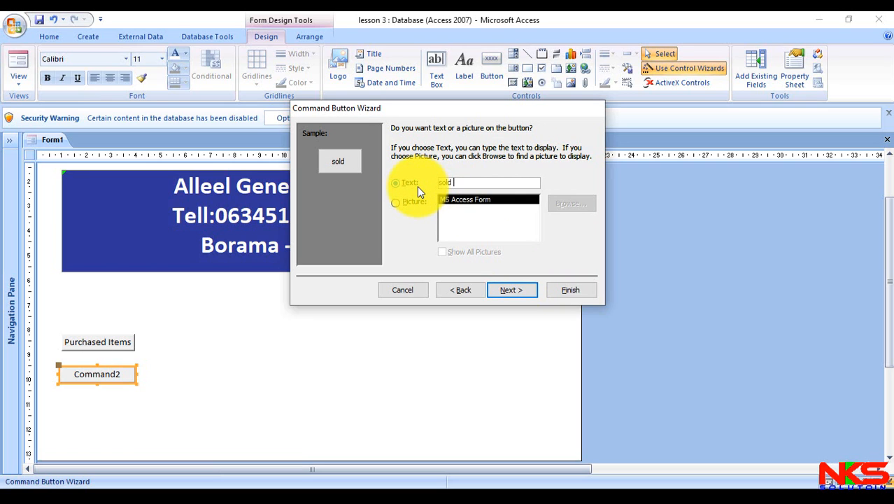
pyautogui.write(' items')
pyautogui.click(586, 288)
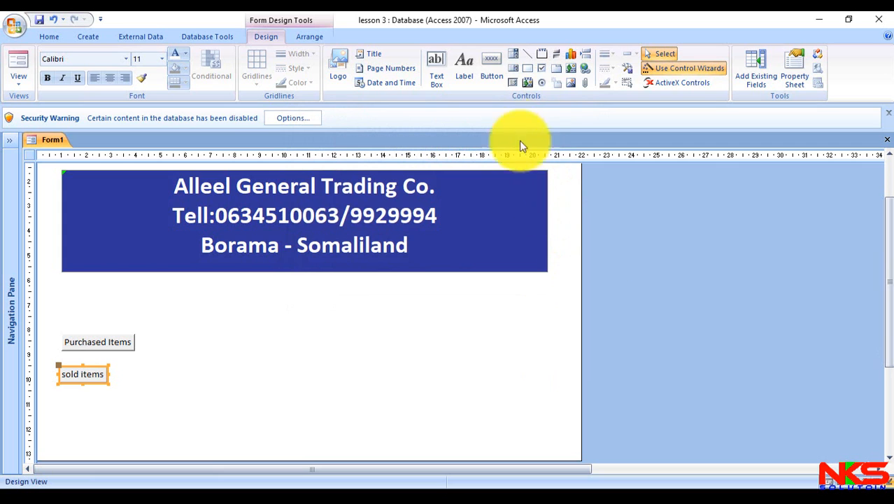
# - Place a command button about 2.7 cm wide below the sold items button that opens the Account reviable form with all records
pyautogui.click(491, 68)
pyautogui.moveTo(59, 397); pyautogui.dragTo(125, 415)
pyautogui.click(436, 211)
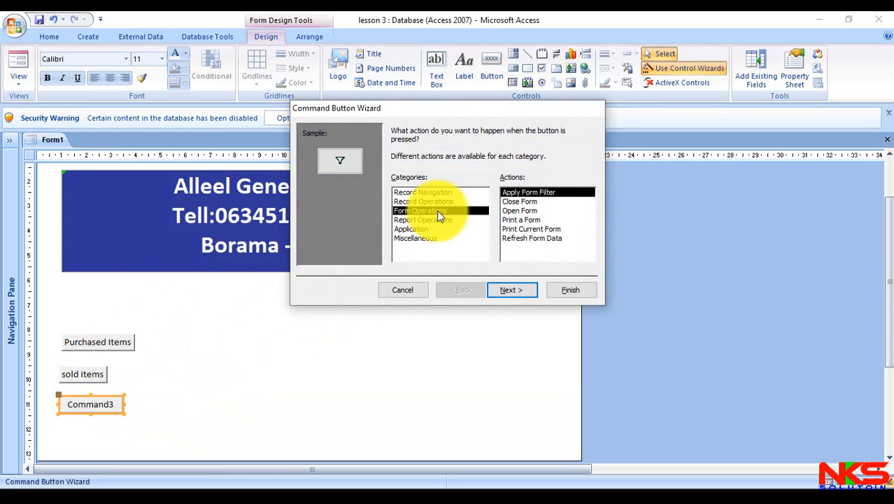
pyautogui.click(507, 212)
pyautogui.click(523, 291)
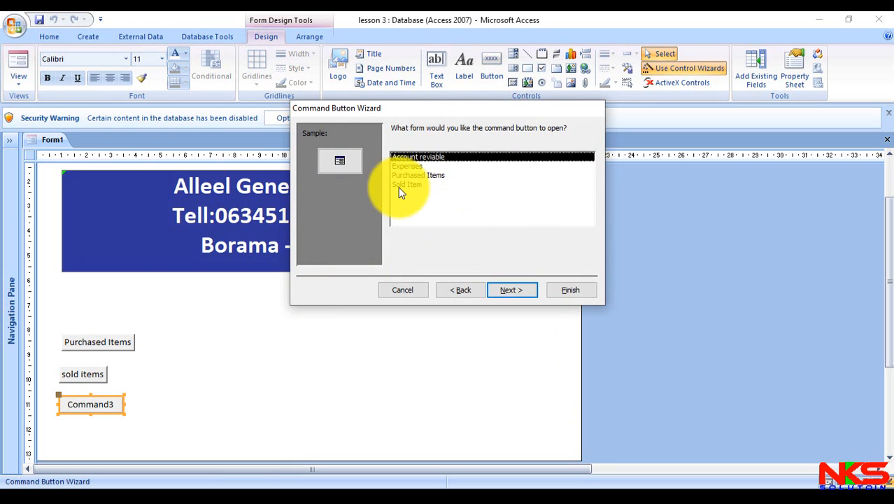
pyautogui.click(528, 288)
pyautogui.click(527, 289)
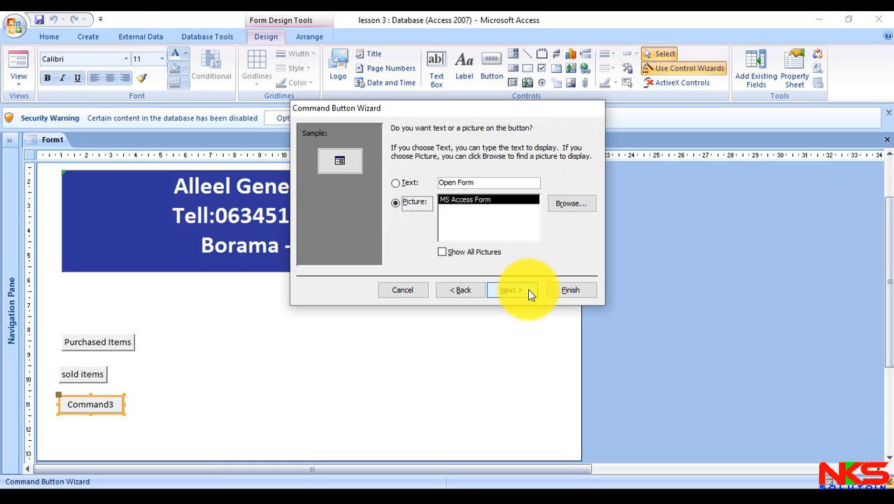
# - Caption the third button with the text "Account Reciable" instead of a picture and finish the wizard
pyautogui.click(397, 183)
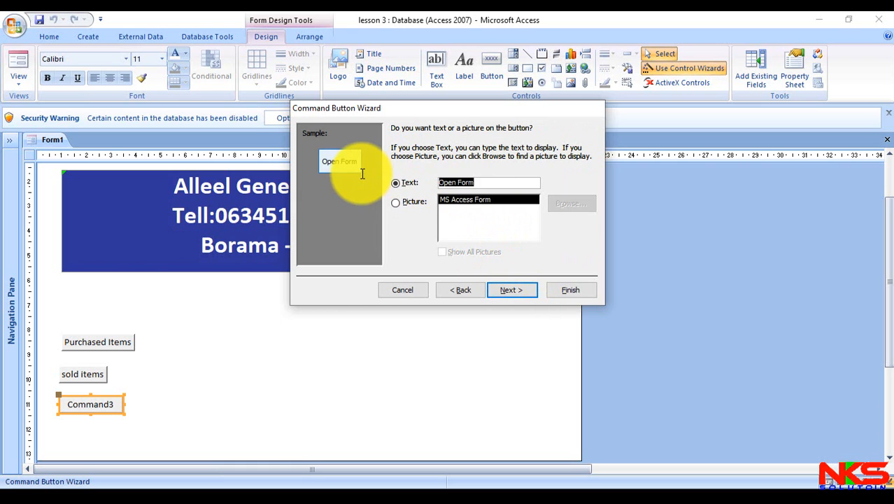
pyautogui.write('Account')
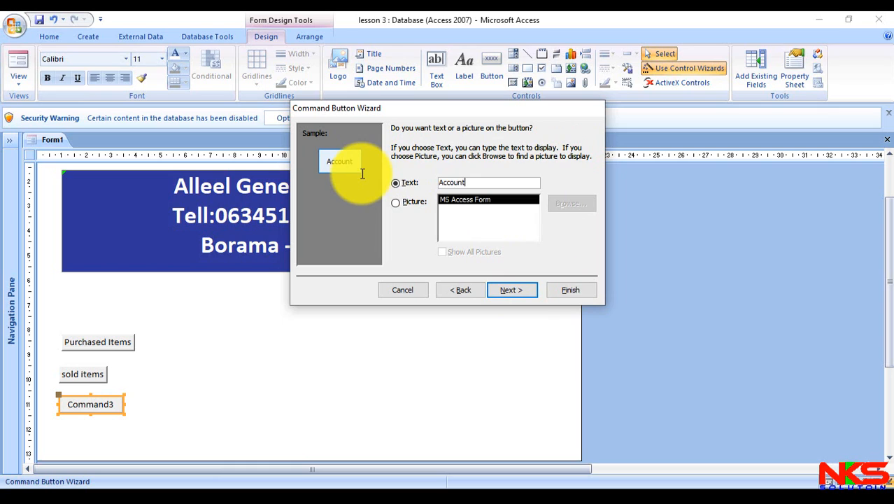
pyautogui.write(' Reciable')
pyautogui.click(566, 290)
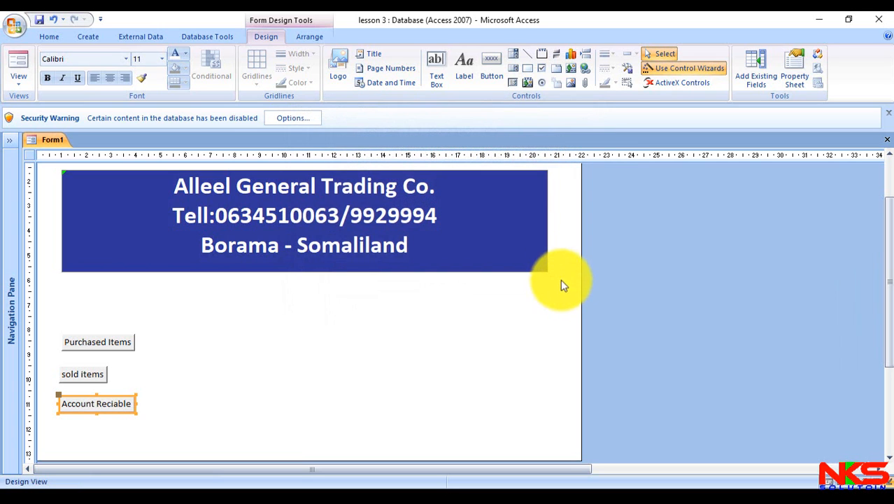
# - Place a command button about 3.2 cm wide below the Account Reciable button that opens the Expenses form with all records
pyautogui.click(492, 63)
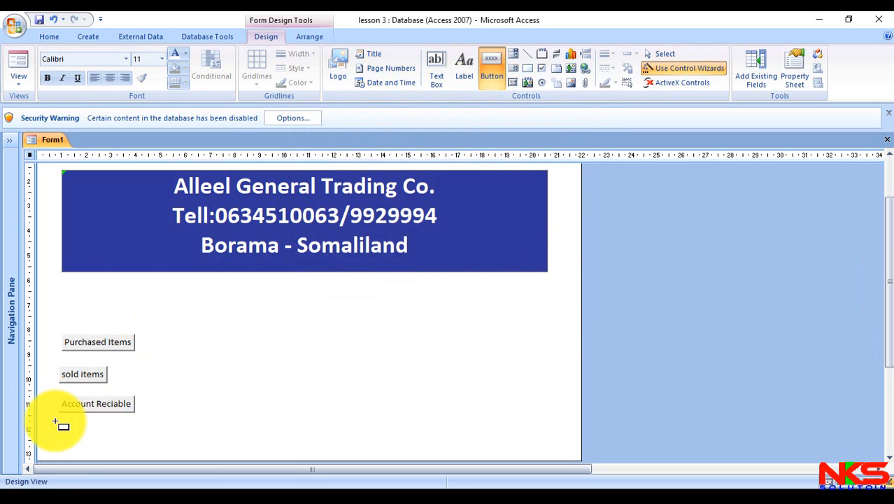
pyautogui.moveTo(55, 422); pyautogui.dragTo(133, 431)
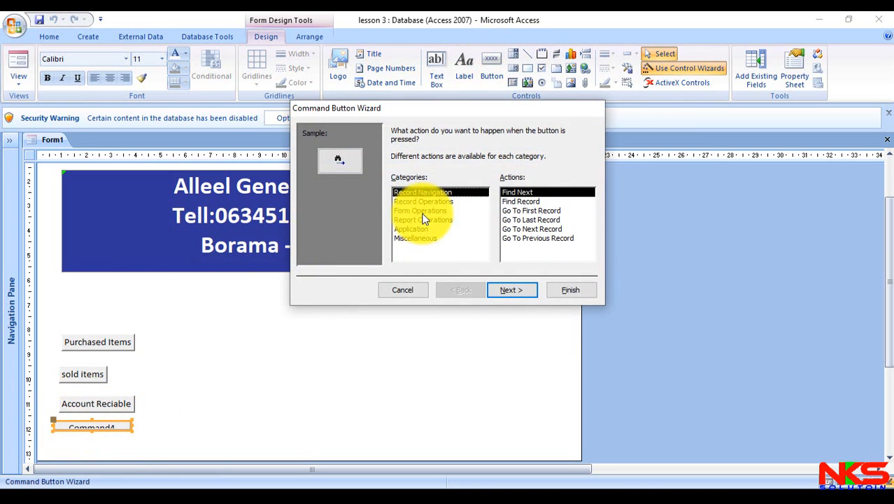
pyautogui.click(422, 210)
pyautogui.click(508, 210)
pyautogui.click(516, 293)
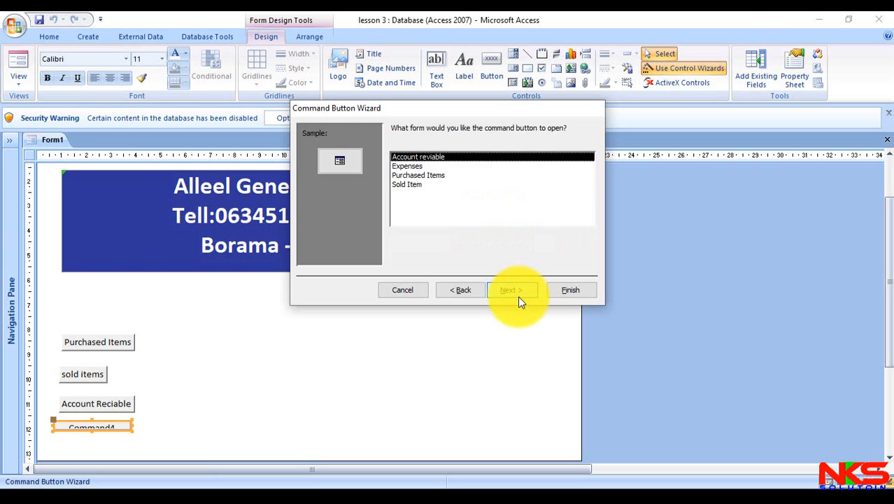
pyautogui.click(418, 166)
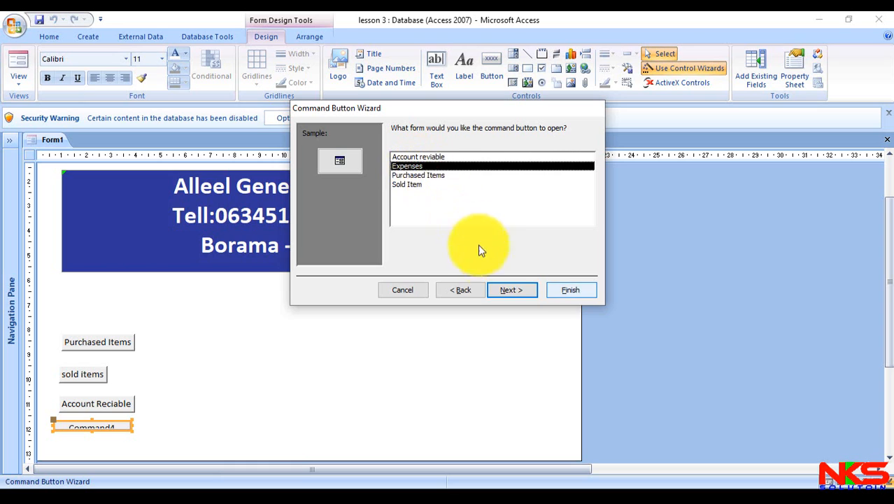
pyautogui.click(513, 291)
pyautogui.click(512, 290)
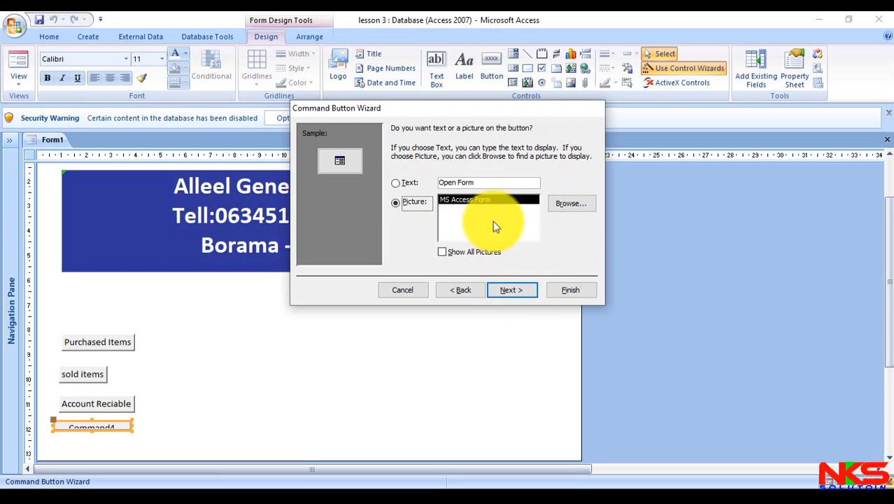
# - Caption the fourth button with the text "Expenses" instead of a picture and finish the wizard
pyautogui.click(396, 182)
pyautogui.write('Exp')
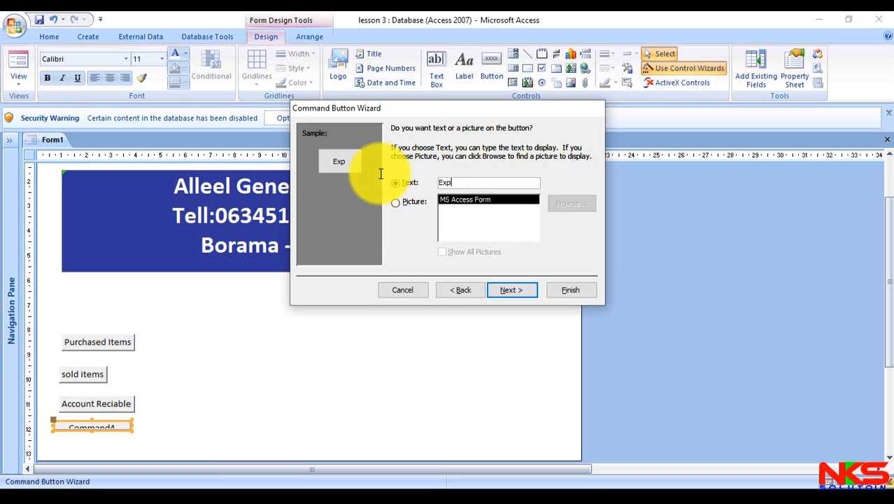
pyautogui.write('enses')
pyautogui.click(568, 290)
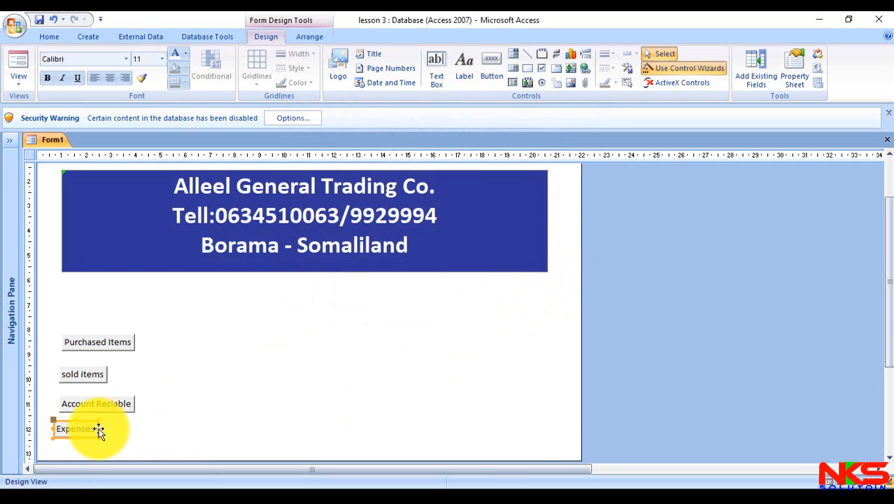
# - Widen the Expenses and sold items buttons to about 3.3 cm each
pyautogui.moveTo(99, 428); pyautogui.dragTo(135, 428)
pyautogui.click(107, 374)
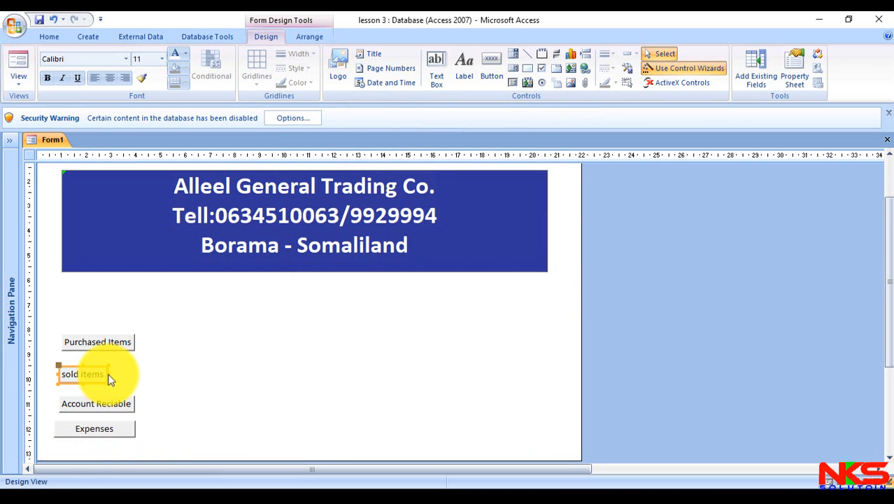
pyautogui.moveTo(109, 375); pyautogui.dragTo(141, 374)
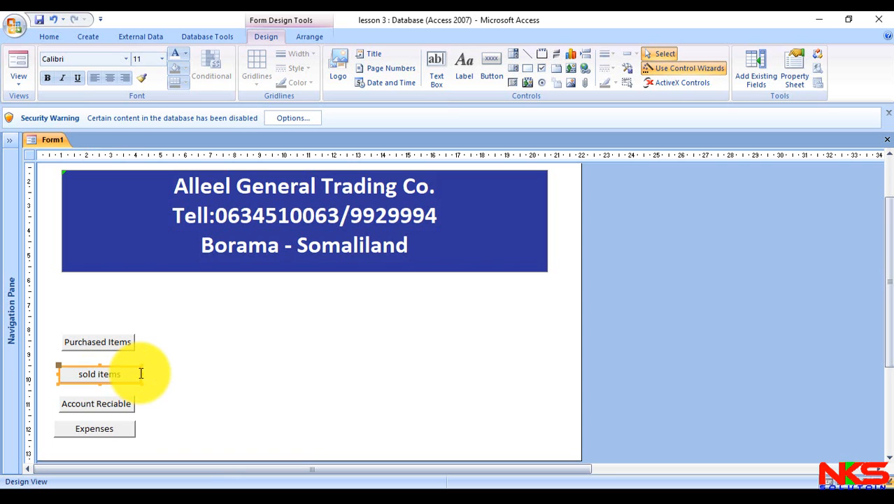
# - Place a command button about 3.6 cm wide on the form's right side, level with Purchased Items, that previews the Purchased Items report
pyautogui.click(490, 68)
pyautogui.moveTo(444, 329); pyautogui.dragTo(533, 358)
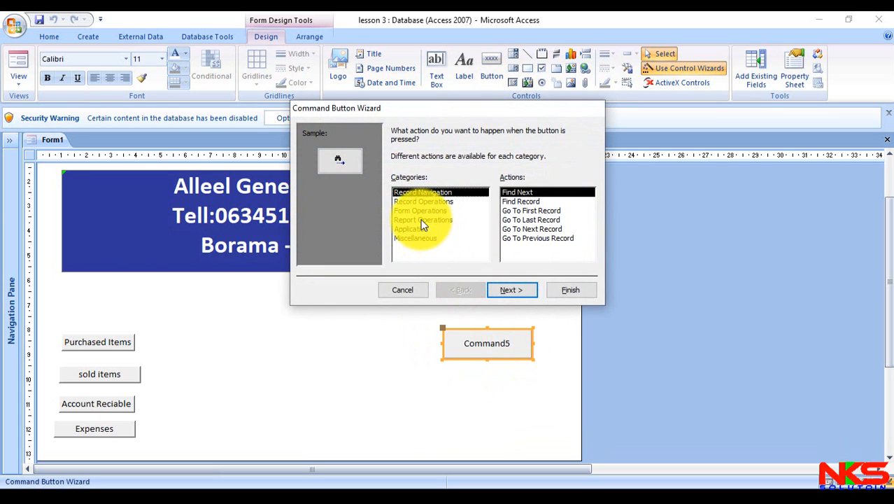
pyautogui.click(423, 220)
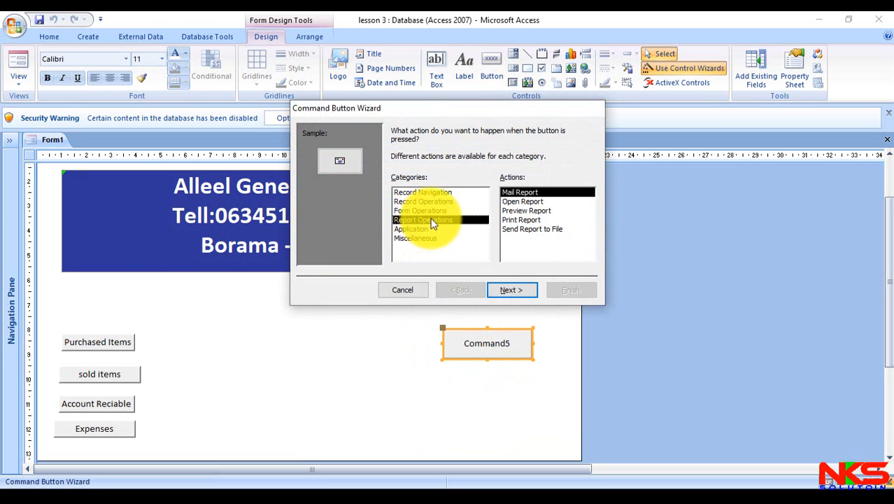
pyautogui.click(533, 210)
pyautogui.click(512, 289)
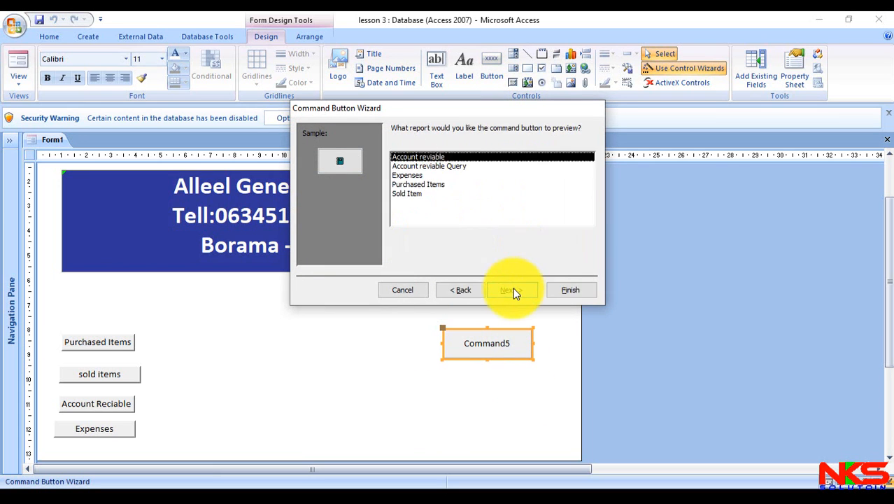
pyautogui.click(406, 194)
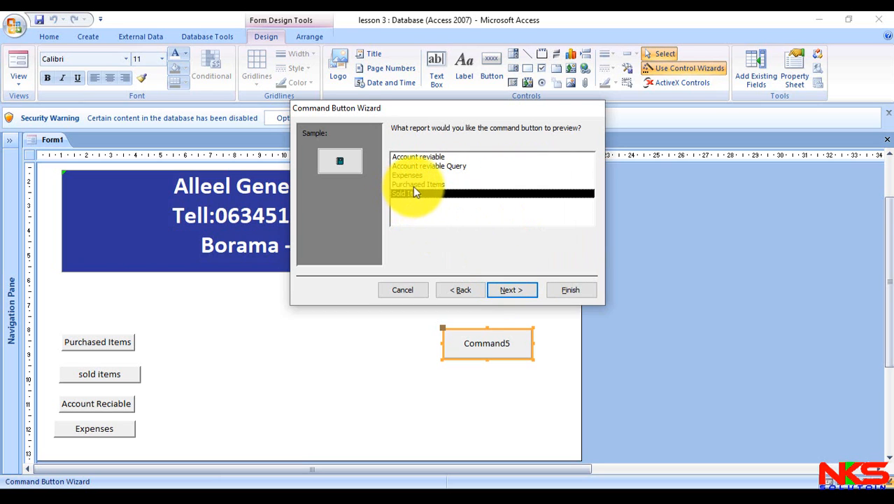
pyautogui.click(415, 184)
pyautogui.click(521, 289)
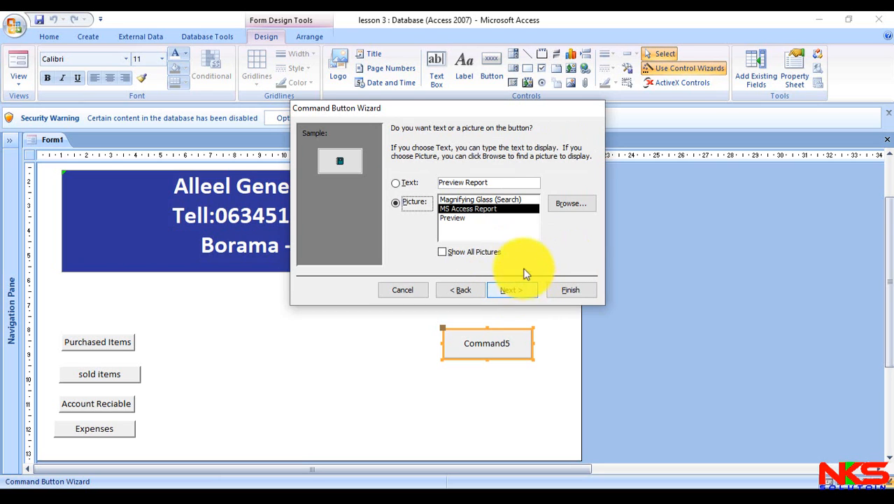
# - Caption the first report button with the text "Purchased items" instead of a picture and finish the wizard
pyautogui.click(401, 181)
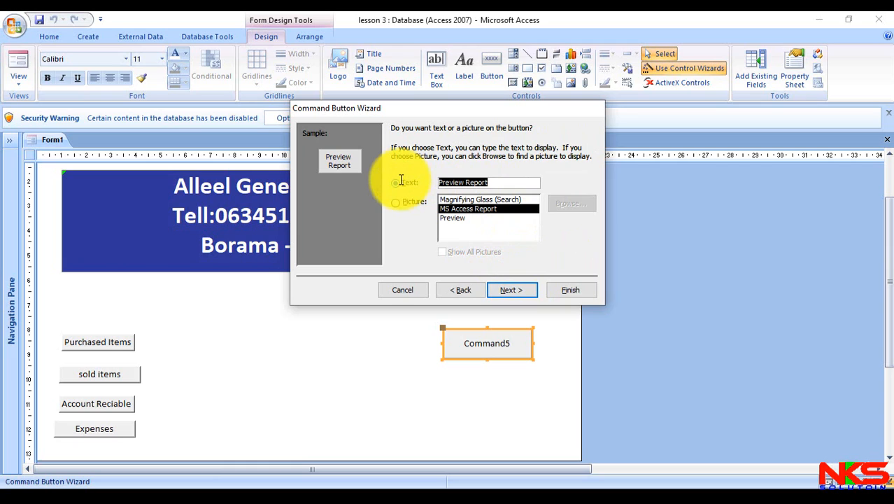
pyautogui.write('Pu')
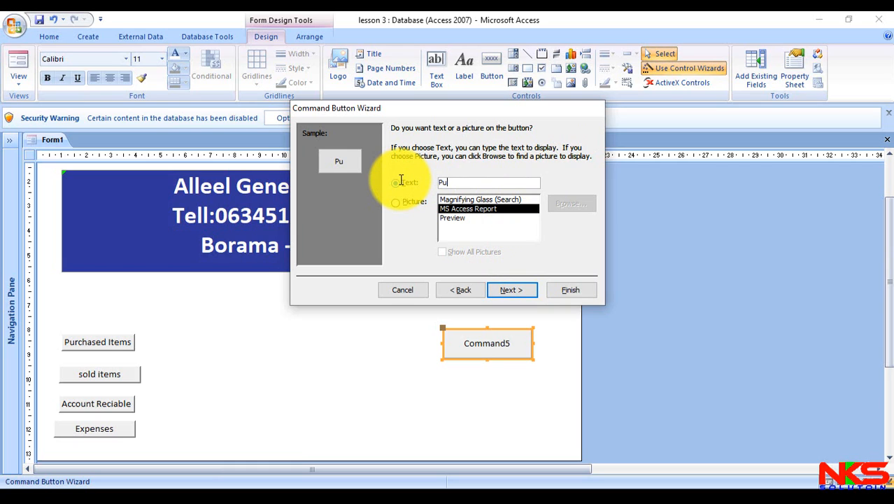
pyautogui.write('rchased items')
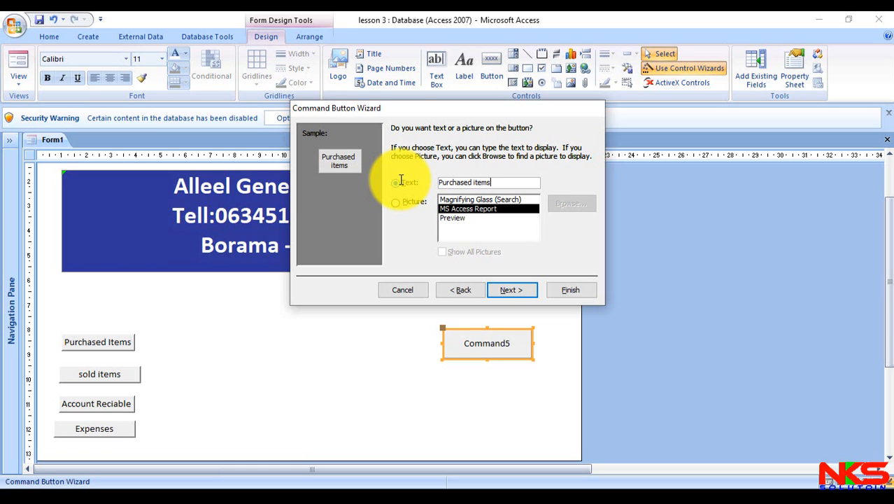
pyautogui.click(586, 295)
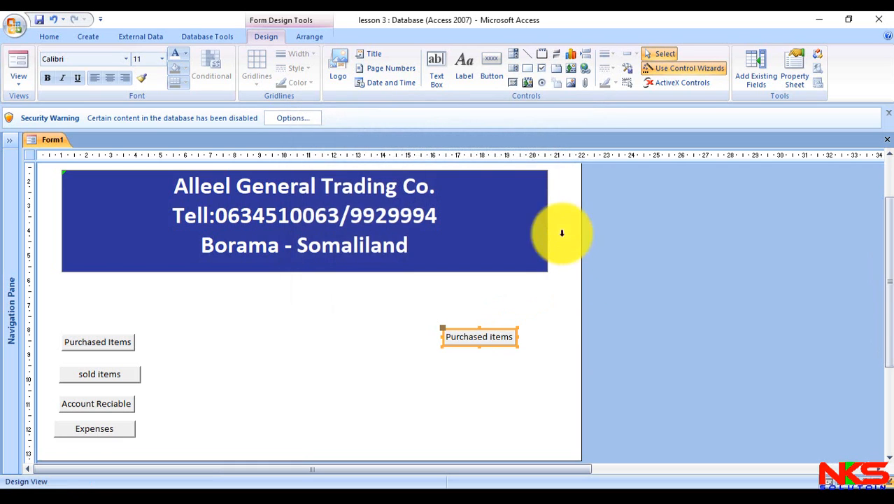
# - Place a command button about 3.5 cm wide below the Purchased items report button that previews the Sold Item report
pyautogui.click(492, 70)
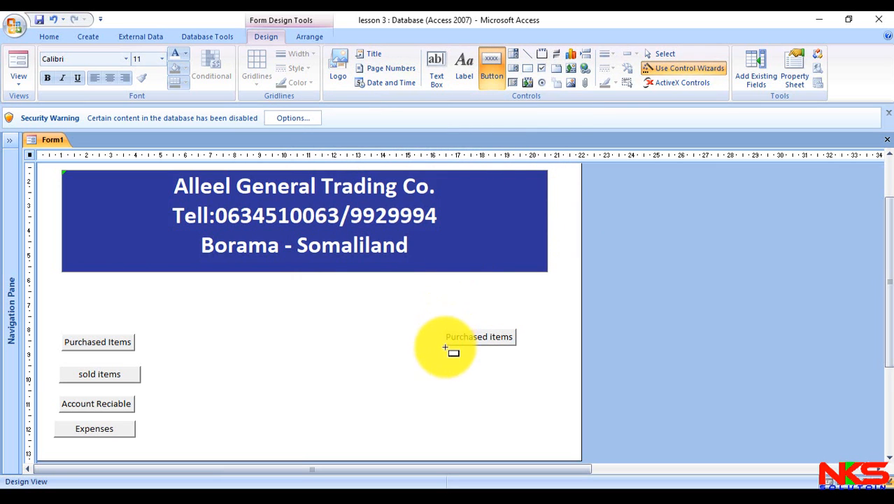
pyautogui.moveTo(442, 358); pyautogui.dragTo(529, 384)
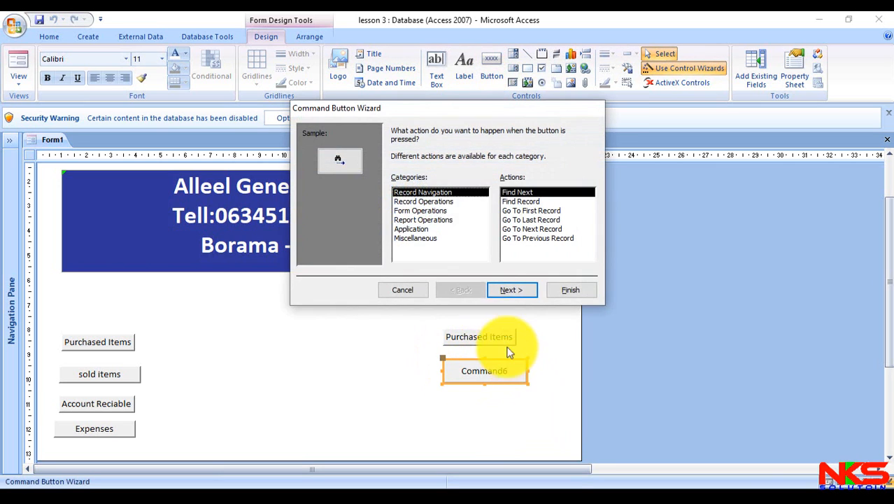
pyautogui.click(440, 220)
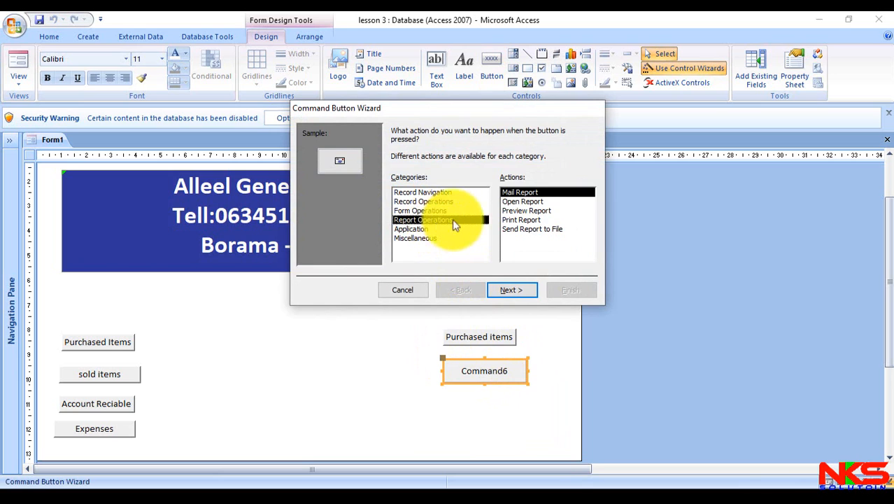
pyautogui.click(549, 211)
pyautogui.click(519, 285)
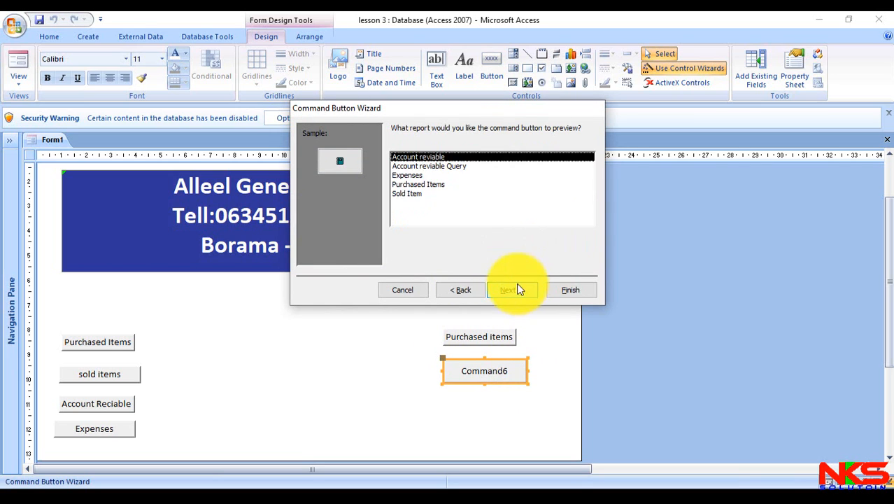
pyautogui.click(422, 185)
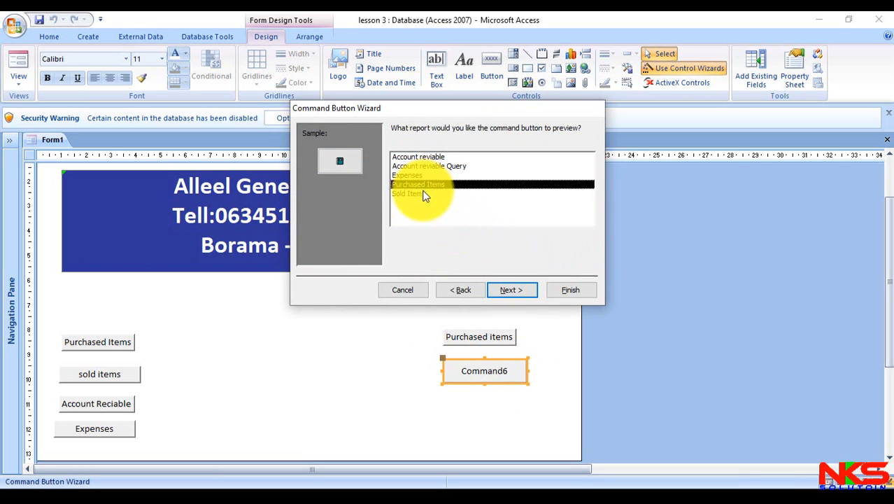
pyautogui.click(424, 193)
pyautogui.click(518, 290)
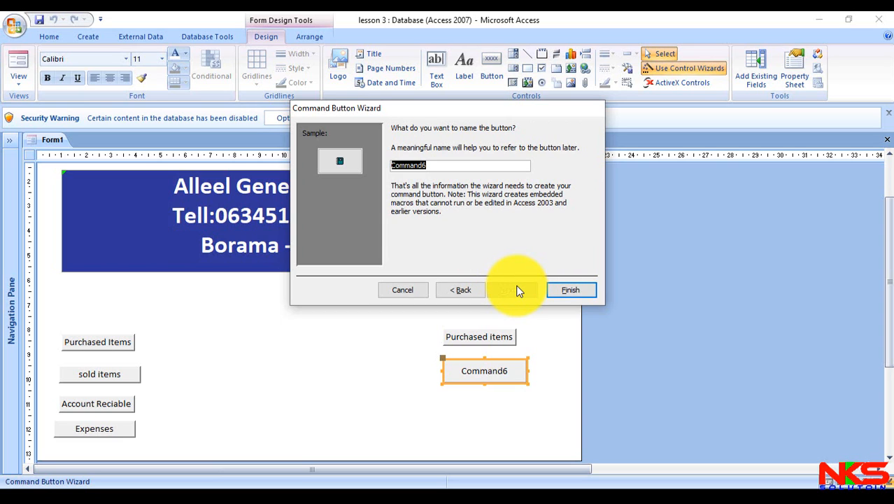
# - Return to the caption choice, give the second report button the text "Sold items" instead of a picture, and finish the wizard
pyautogui.click(451, 290)
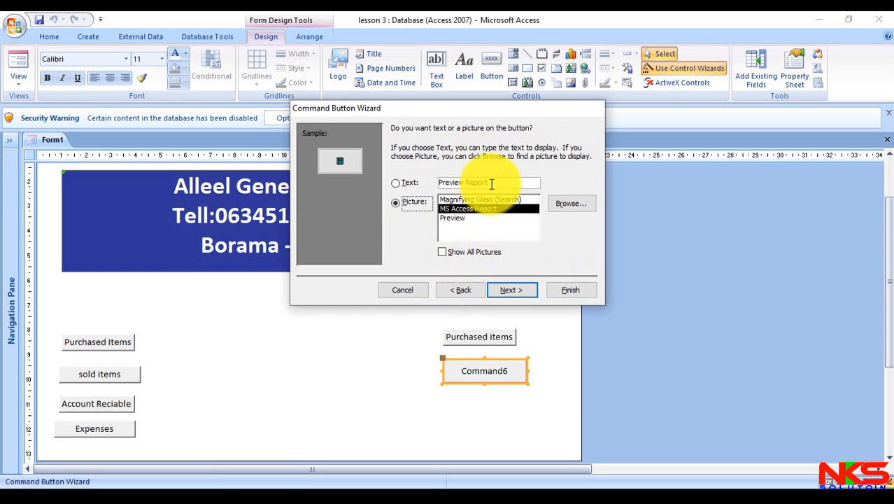
pyautogui.click(492, 183)
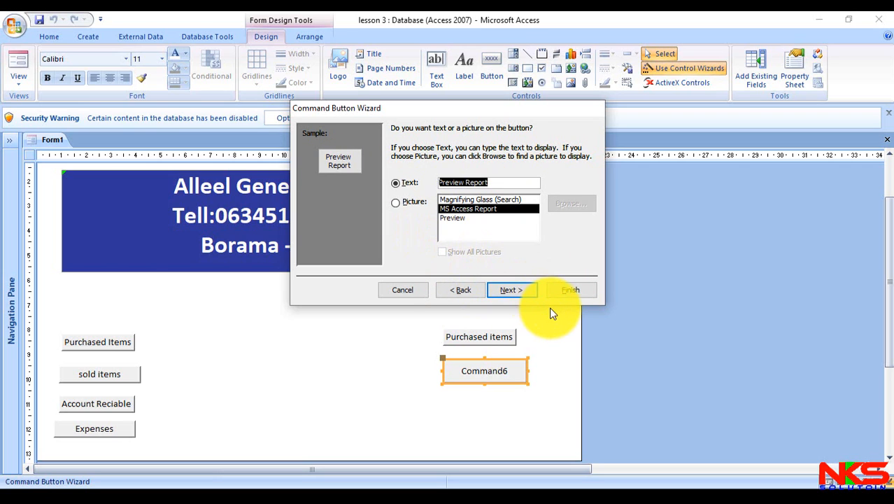
pyautogui.write('Sold')
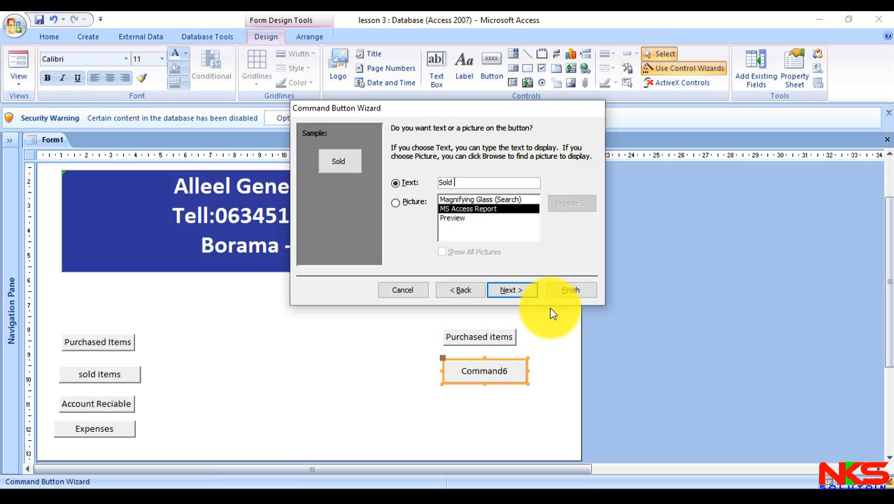
pyautogui.write(' items')
pyautogui.click(573, 294)
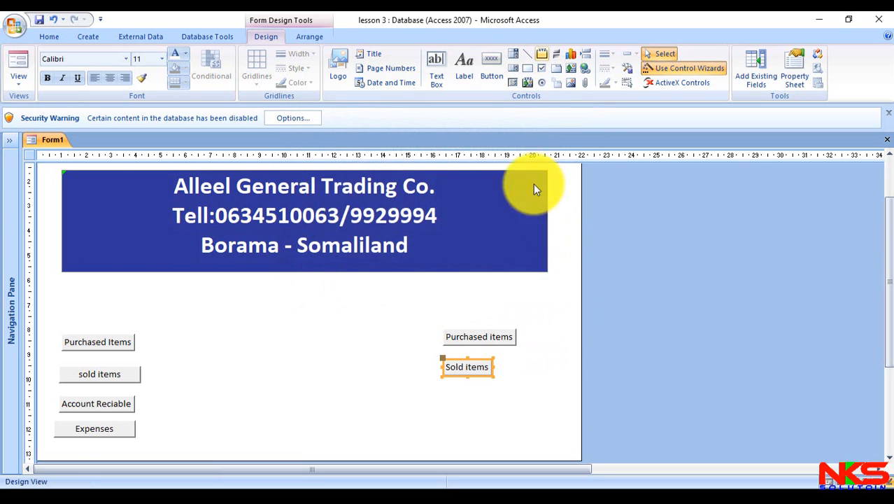
# - Place a command button about 2.8 cm wide below the Sold items report button that previews the Account reviable report
pyautogui.click(491, 70)
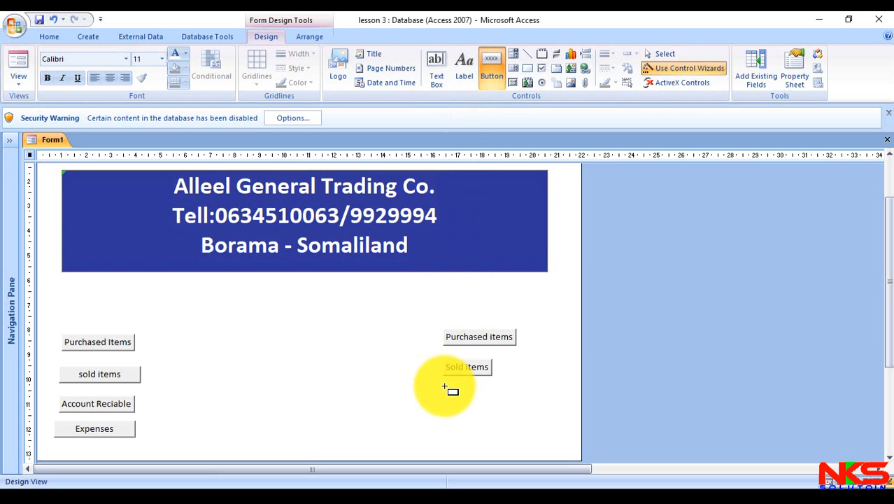
pyautogui.moveTo(445, 386)
pyautogui.mouseDown()
pyautogui.moveTo(513, 411)
pyautogui.moveTo(514, 401)
pyautogui.mouseUp()
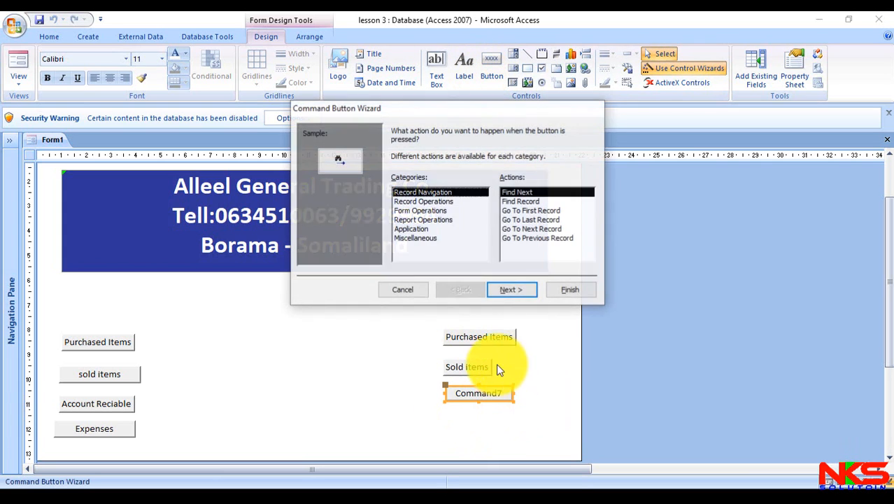
pyautogui.click(437, 220)
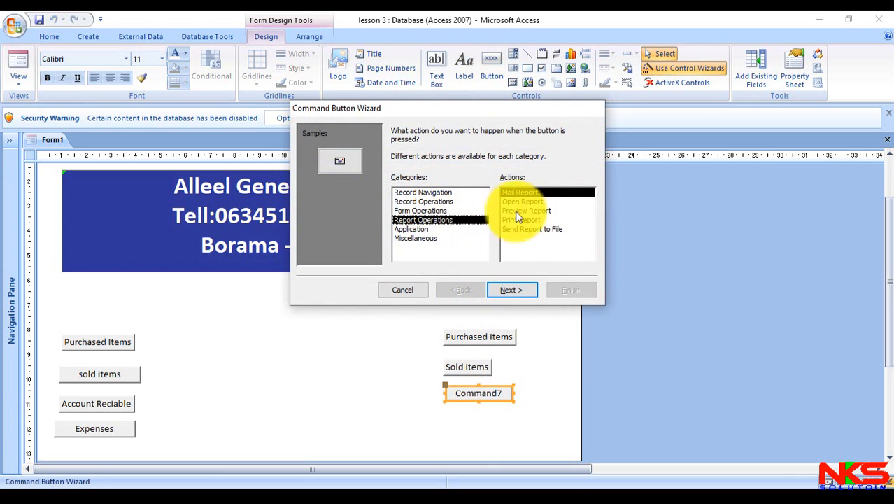
pyautogui.click(537, 210)
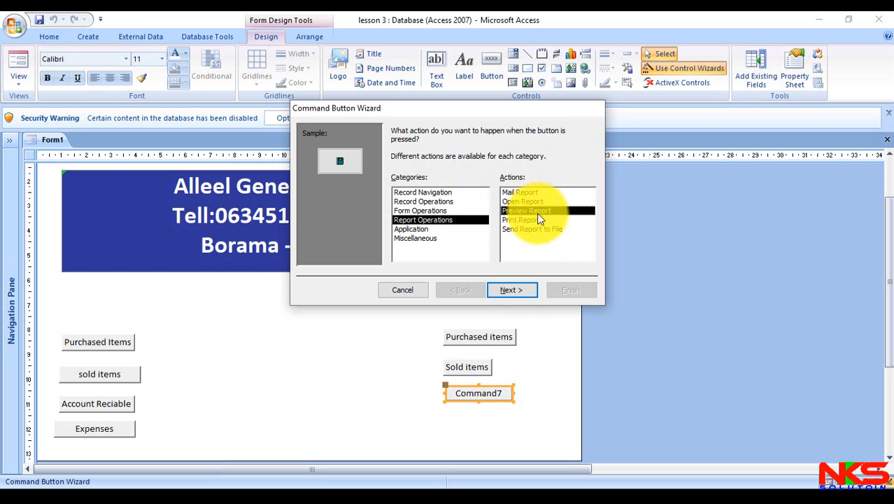
pyautogui.click(518, 290)
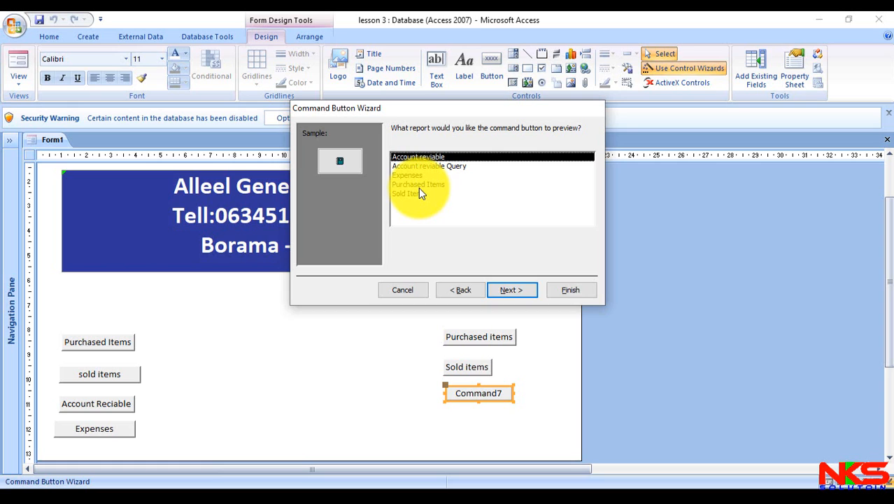
pyautogui.click(509, 293)
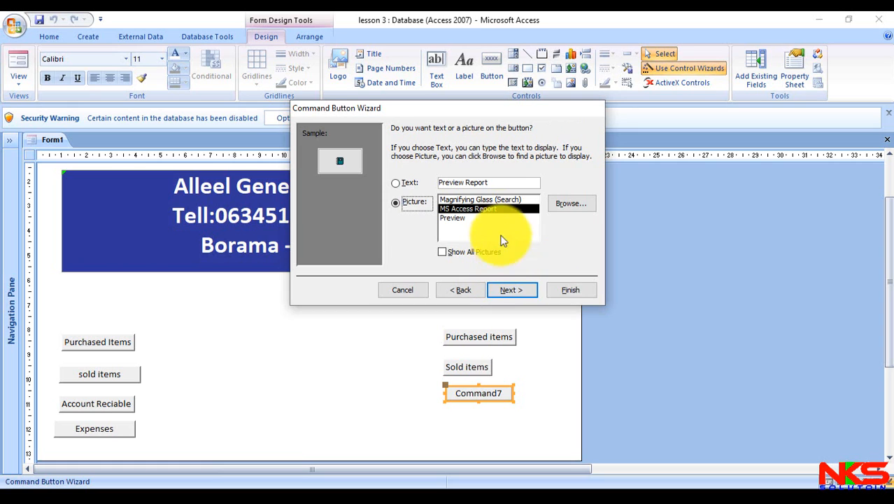
# - Caption the third report button with the text "Account Re" instead of a picture and finish the wizard
pyautogui.click(403, 179)
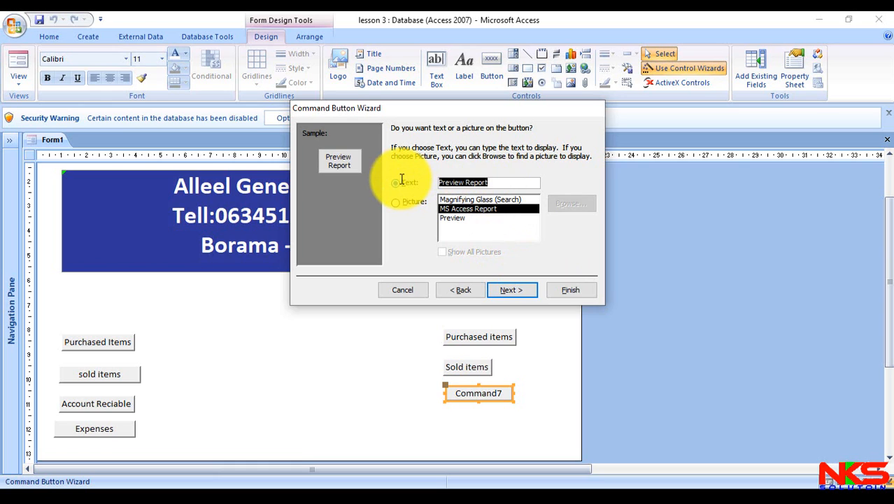
pyautogui.write('Account ')
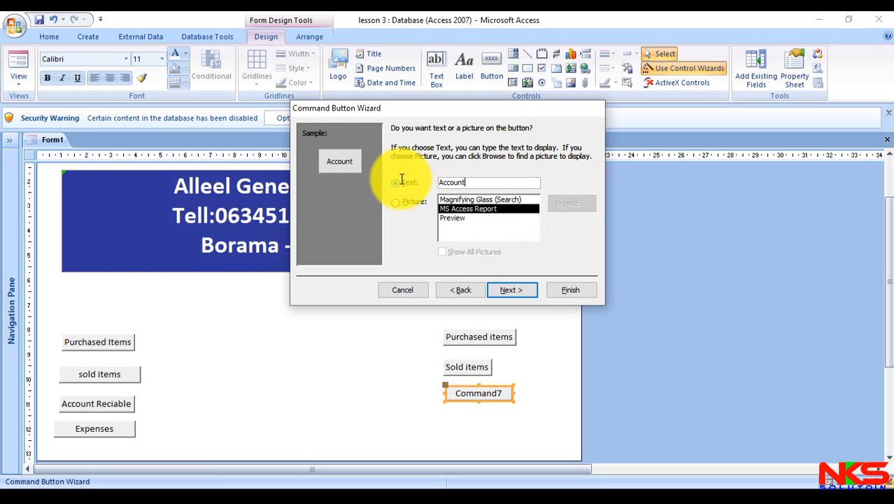
pyautogui.write('Re')
pyautogui.click(585, 291)
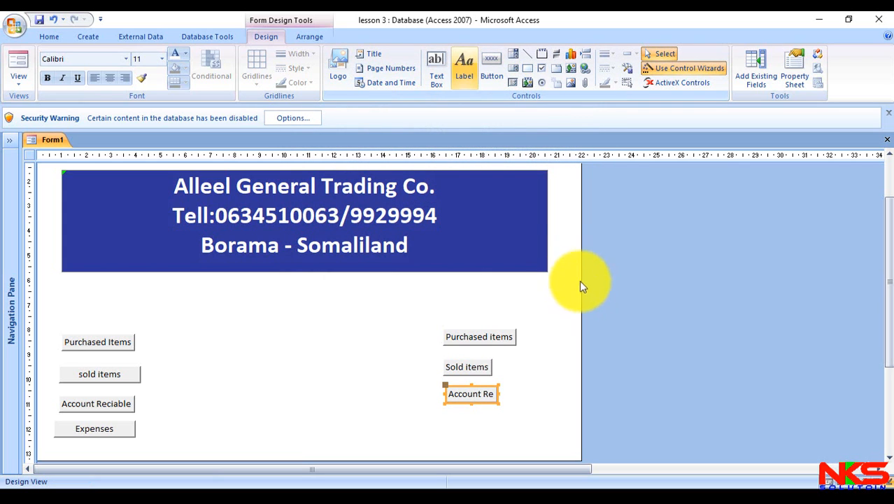
# - Place a command button about 2.8 cm wide below the Account Re button that previews the Expenses report
pyautogui.click(490, 67)
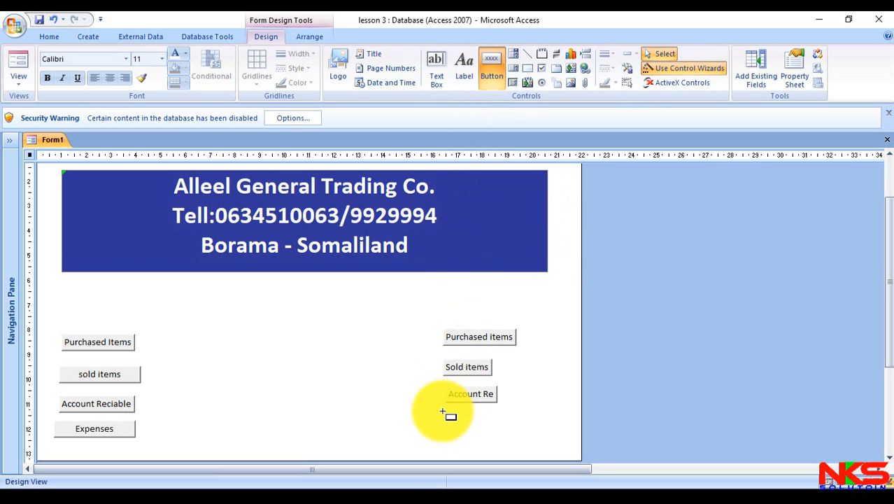
pyautogui.moveTo(442, 410); pyautogui.dragTo(512, 426)
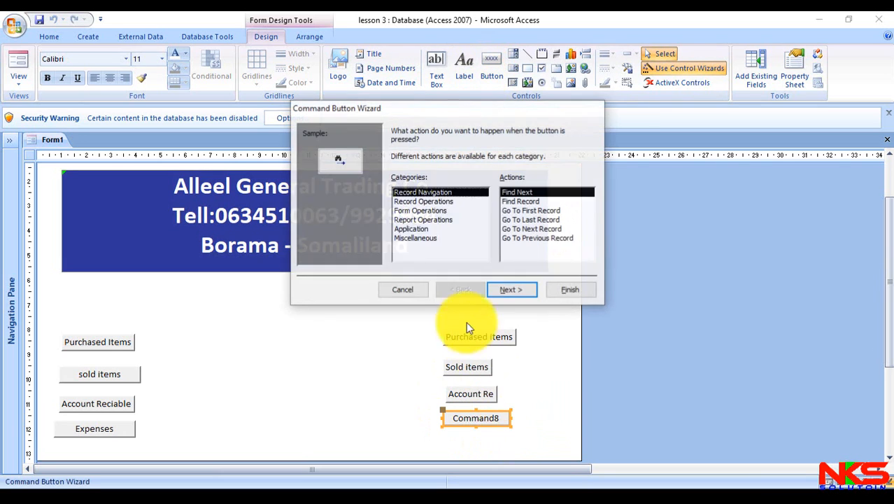
pyautogui.click(424, 220)
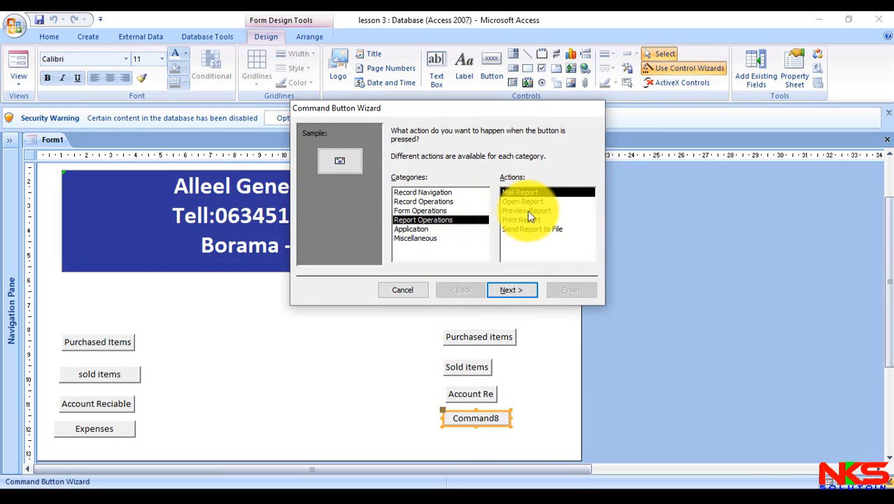
pyautogui.click(528, 210)
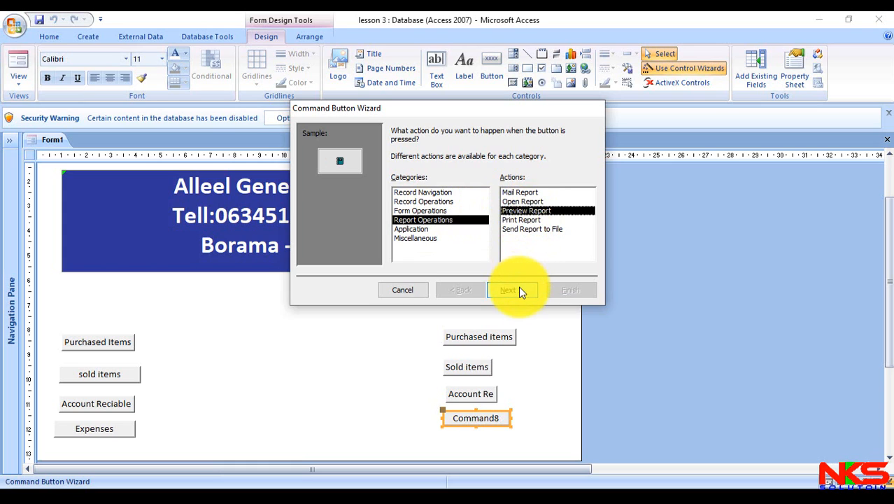
pyautogui.click(519, 288)
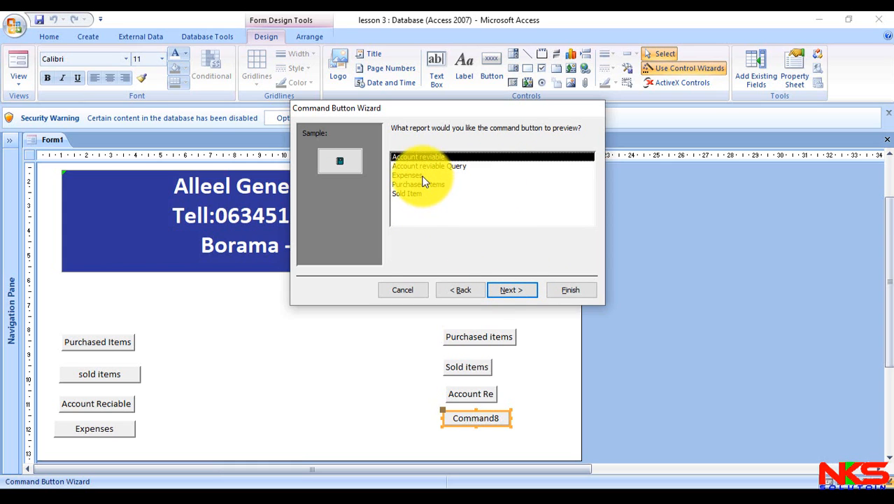
pyautogui.click(423, 176)
pyautogui.click(514, 289)
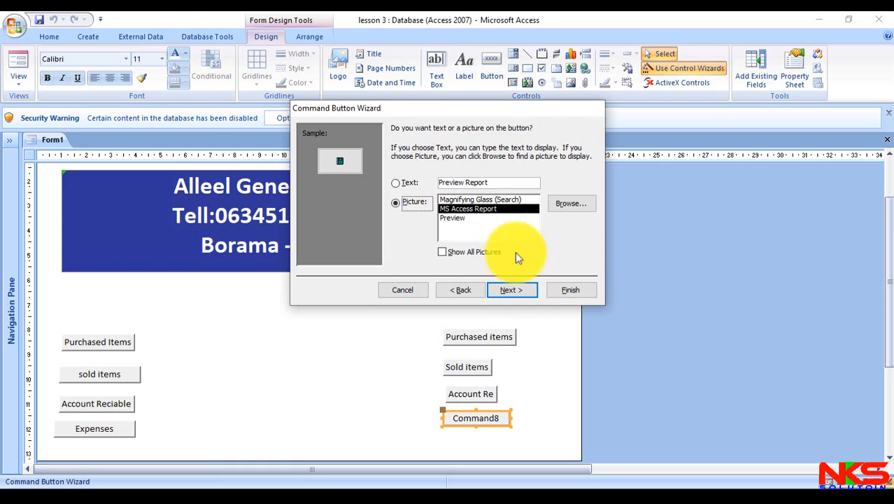
# - Caption the fourth report button with the text "Expenses" instead of a picture and finish the wizard
pyautogui.click(415, 182)
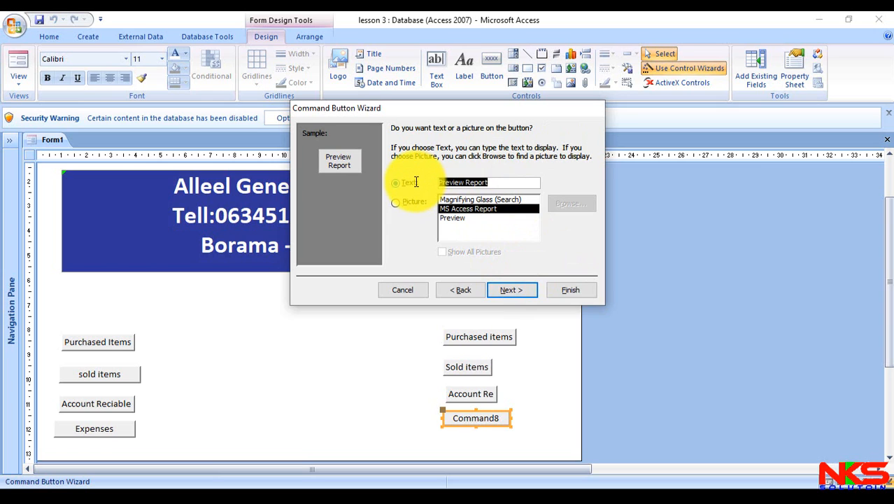
pyautogui.write('Expens')
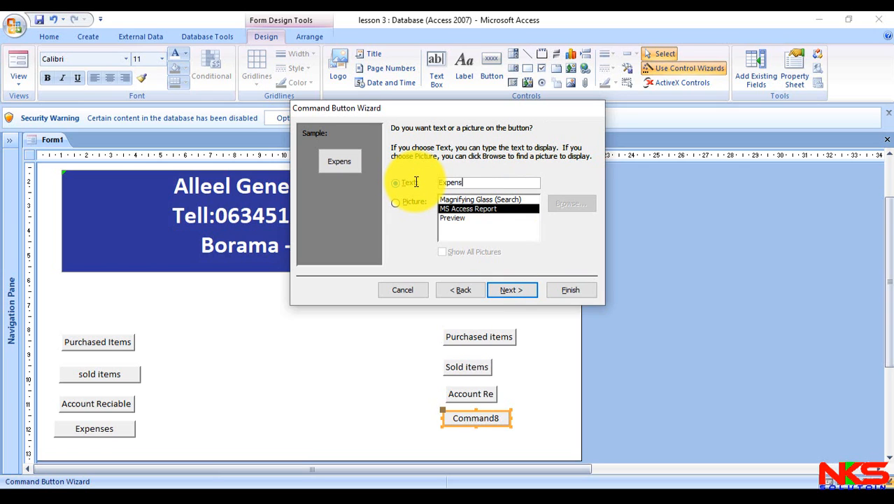
pyautogui.write('es')
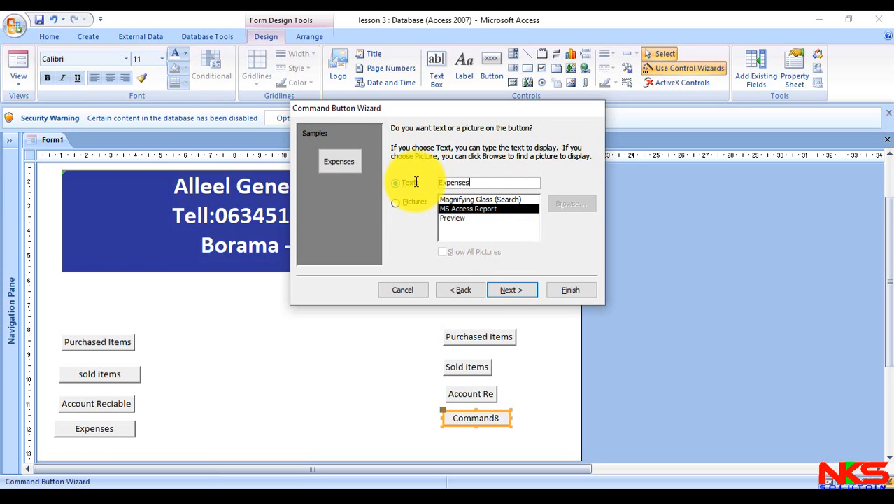
pyautogui.click(564, 298)
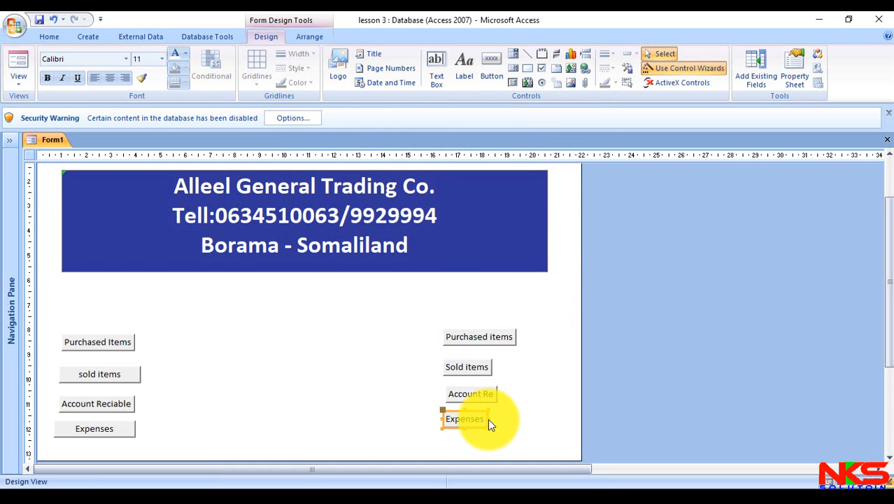
# - Widen the report buttons Expenses to about 3.1 cm, Account Re to about 3 cm and Sold items to about 2.9 cm
pyautogui.moveTo(489, 419); pyautogui.dragTo(529, 392)
pyautogui.click(492, 392)
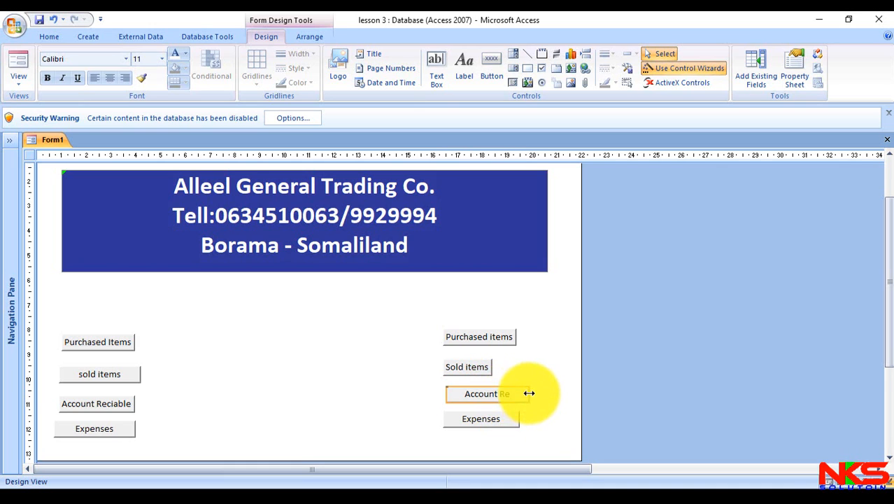
pyautogui.click(487, 365)
pyautogui.moveTo(492, 366); pyautogui.dragTo(515, 366)
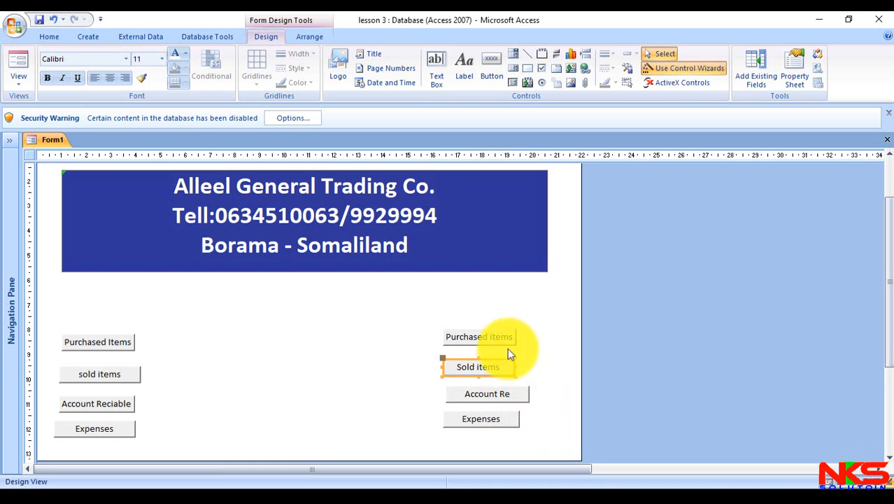
pyautogui.click(503, 338)
pyautogui.click(530, 395)
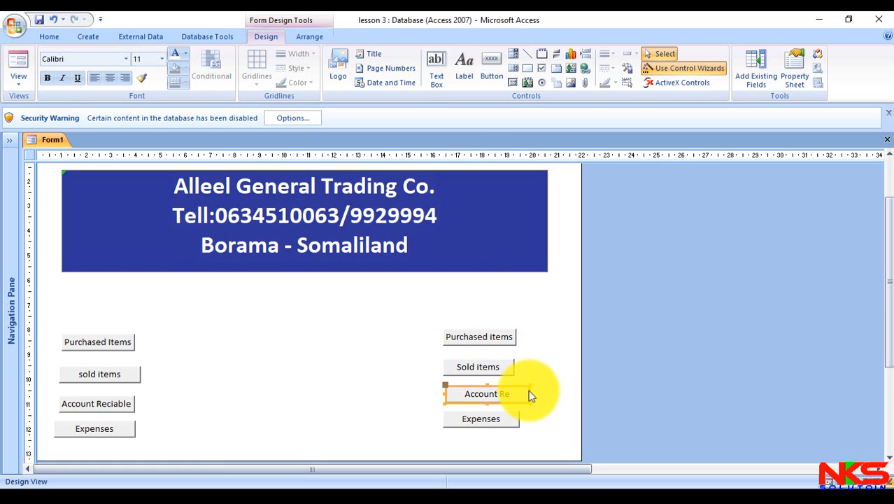
pyautogui.moveTo(531, 394); pyautogui.dragTo(521, 393)
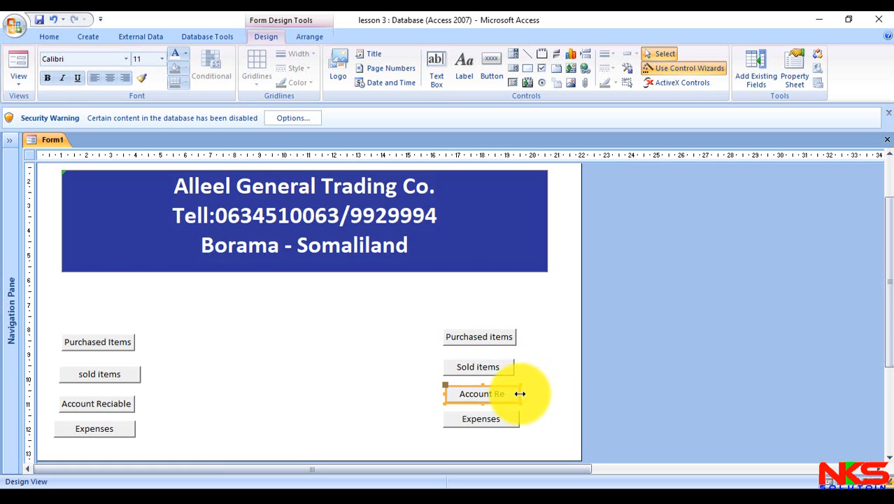
# - Spread the four report buttons further apart, shifting the upper three toward the form's right edge and making Purchased items and Sold items about 1 cm tall
pyautogui.click(493, 341)
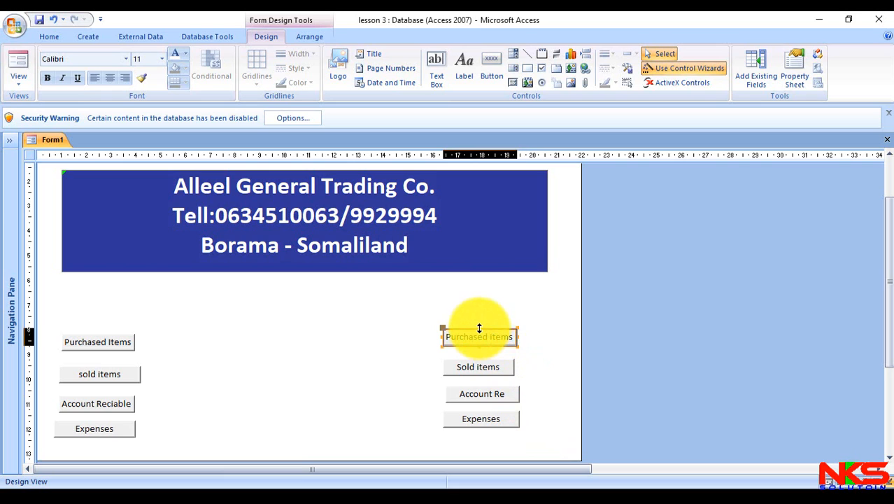
pyautogui.moveTo(478, 323); pyautogui.dragTo(518, 377)
pyautogui.click(495, 368)
pyautogui.moveTo(494, 423); pyautogui.dragTo(499, 437)
pyautogui.moveTo(497, 397); pyautogui.dragTo(514, 400)
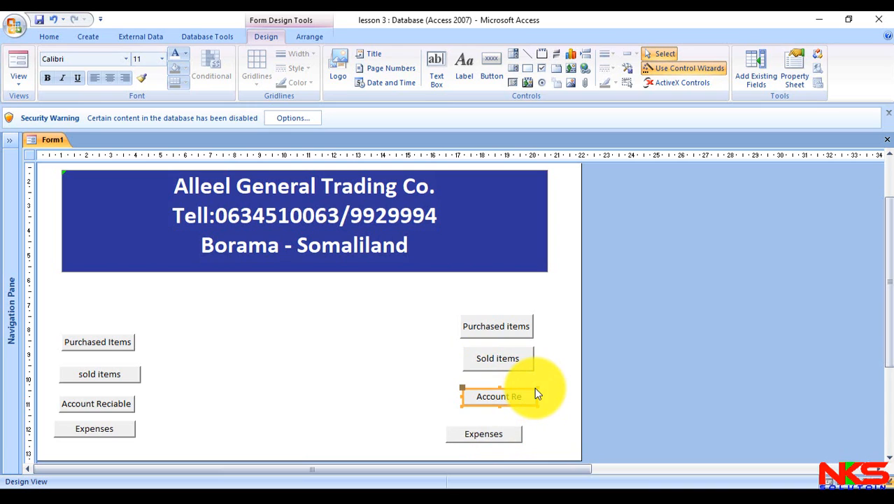
# - Make the Account Re button about 0.9 cm tall and move the Expenses report button directly beneath it, selecting it for resizing
pyautogui.moveTo(534, 388); pyautogui.dragTo(535, 377)
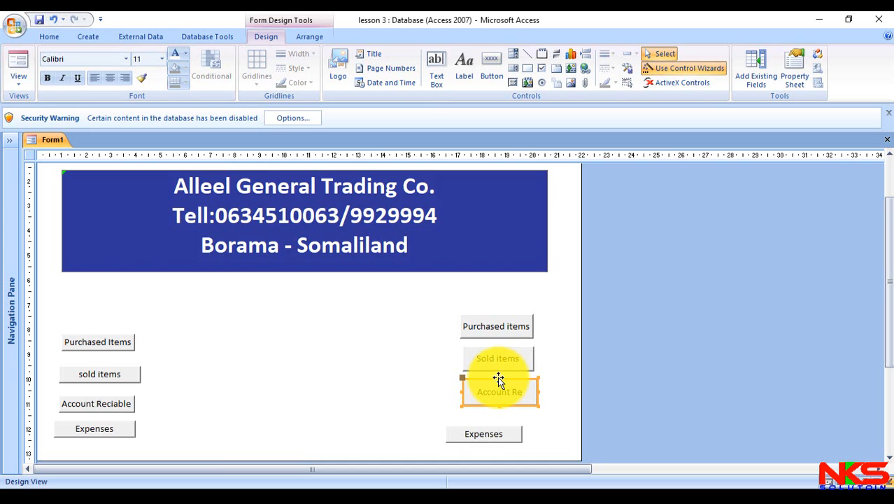
pyautogui.moveTo(498, 377); pyautogui.dragTo(498, 384)
pyautogui.moveTo(491, 435); pyautogui.dragTo(511, 412)
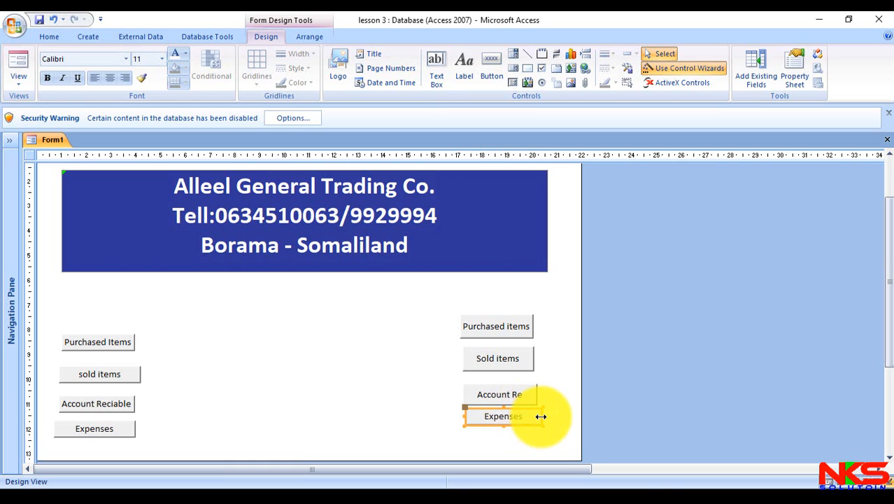
pyautogui.click(539, 416)
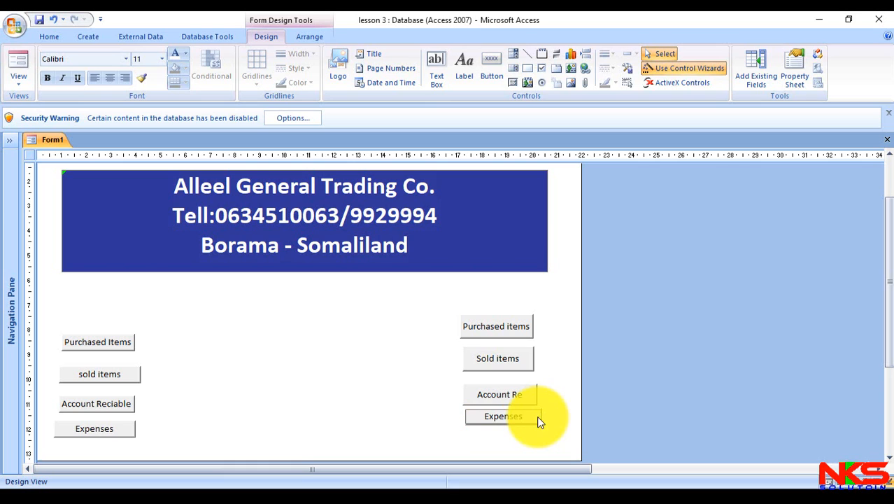
pyautogui.click(537, 416)
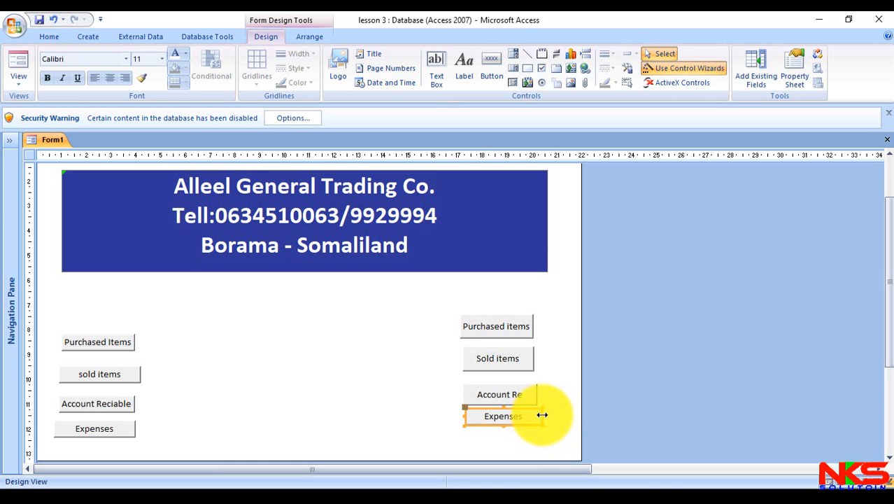